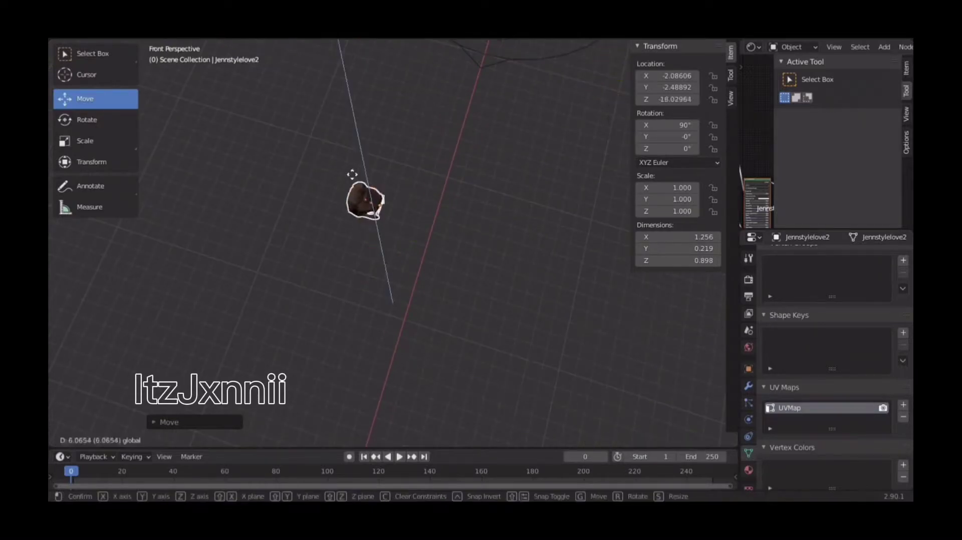
Raise the hair and glasses from below the floor to about Z 2.18 beside the avatar
key(shift+grave)
click(393, 243)
drag(340, 329, 328, 104)
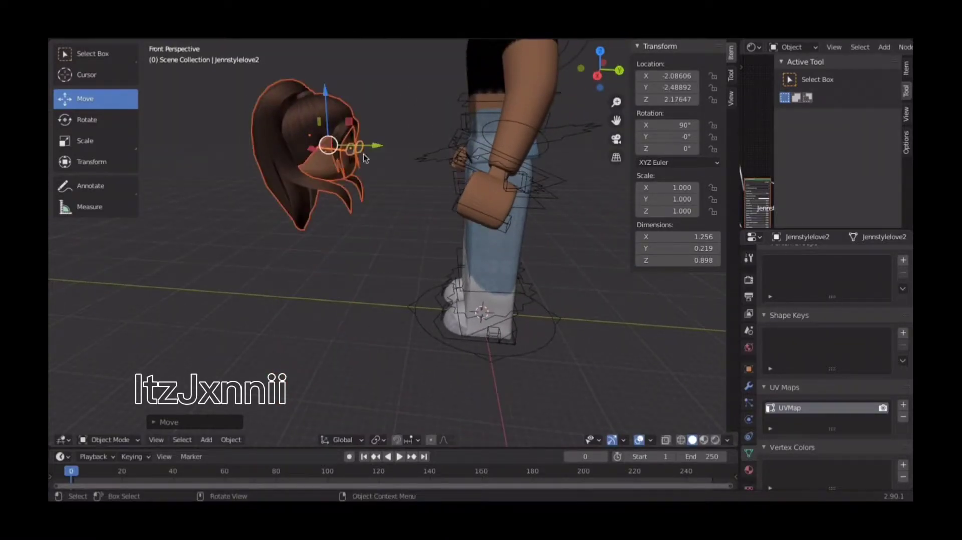
Move the hair and glasses together up to the avatar's head, to about X 0.77, Y 0.70, Z 5.16
drag(379, 146, 365, 146)
key(shift+grave)
click(393, 243)
drag(346, 228, 293, 50)
drag(397, 98, 569, 110)
drag(518, 46, 519, 100)
key(shift+grave)
click(393, 243)
drag(319, 160, 469, 160)
click(434, 227)
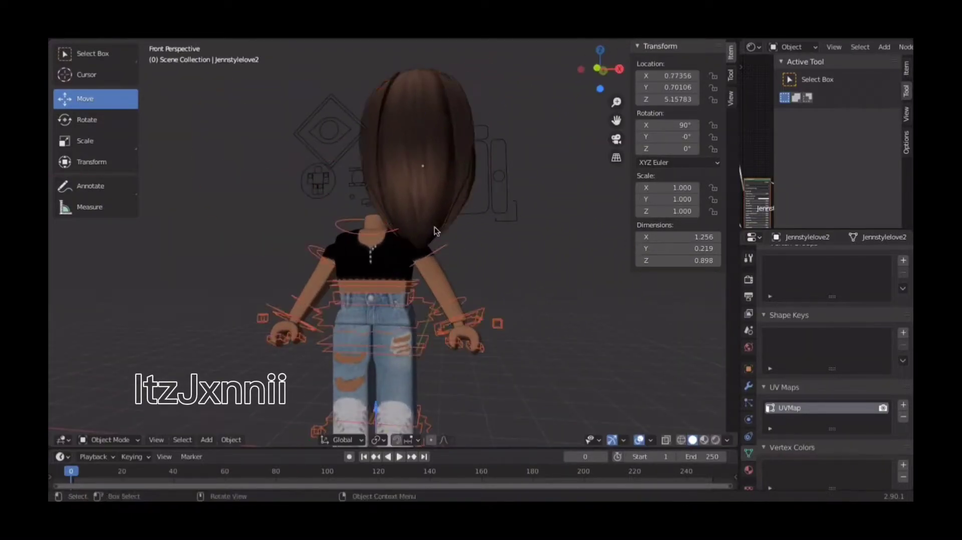
Rotate the hair and glasses to -169° about Z so they face the same way as the avatar
click(408, 187)
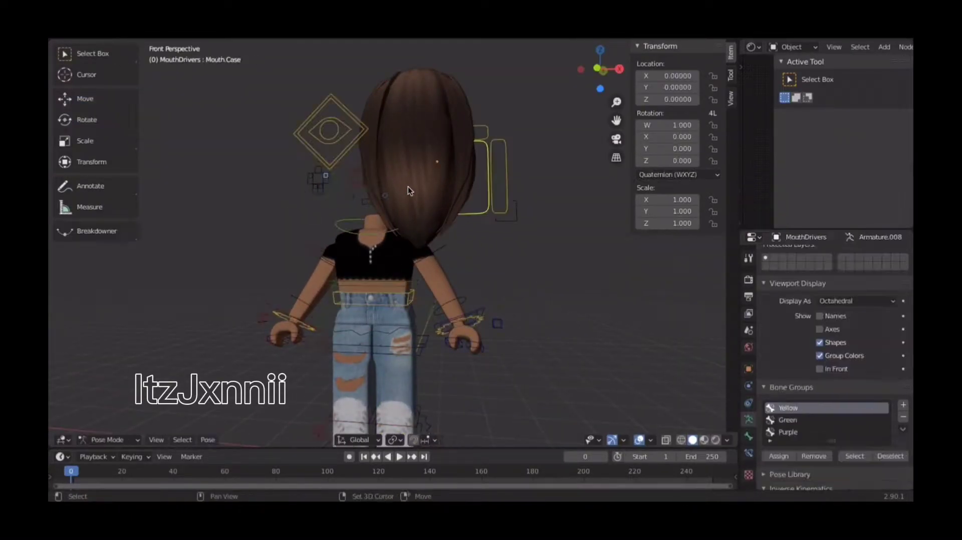
click(400, 116)
key(shift+grave)
key(w)
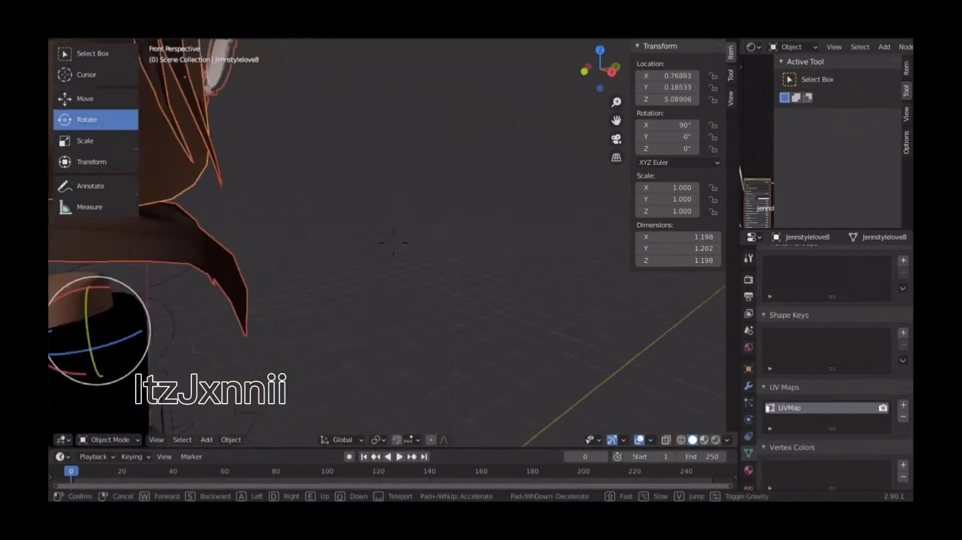
key(s)
drag(393, 302, 373, 252)
Move the rotated hair and glasses onto the head, with the selected hair piece at about X -0.12, Y 0.16, Z 4.42
click(116, 102)
key(g)
click(426, 346)
key(shift+grave)
key(Up)
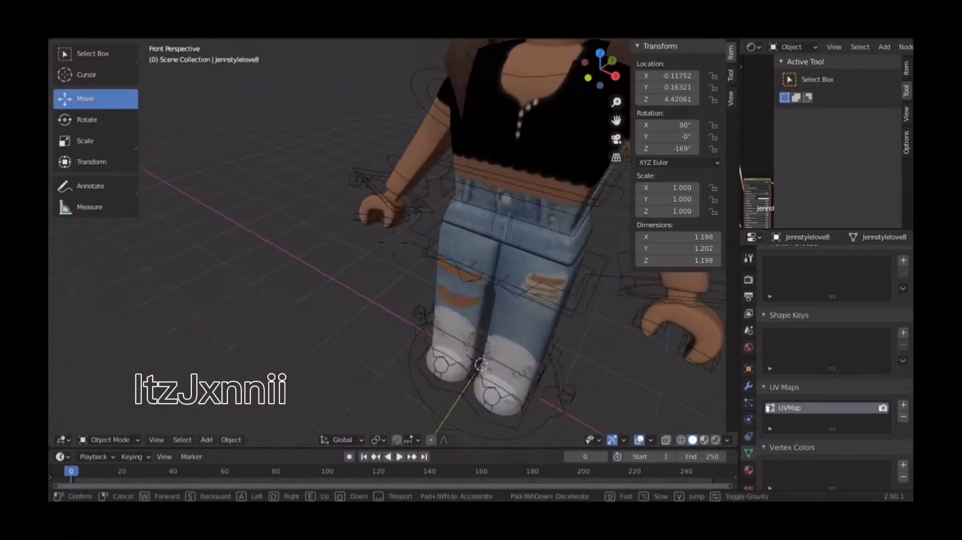
Fit the main hair piece on the head at about X -0.05, Y 0.52, Z 4.78
click(494, 237)
shift+click(489, 96)
drag(499, 169, 468, 180)
click(535, 170)
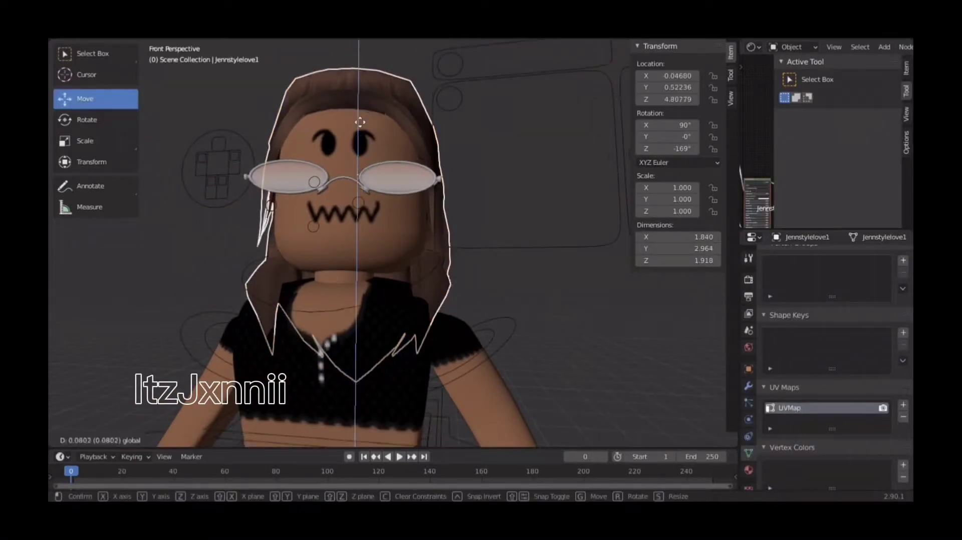
click(493, 119)
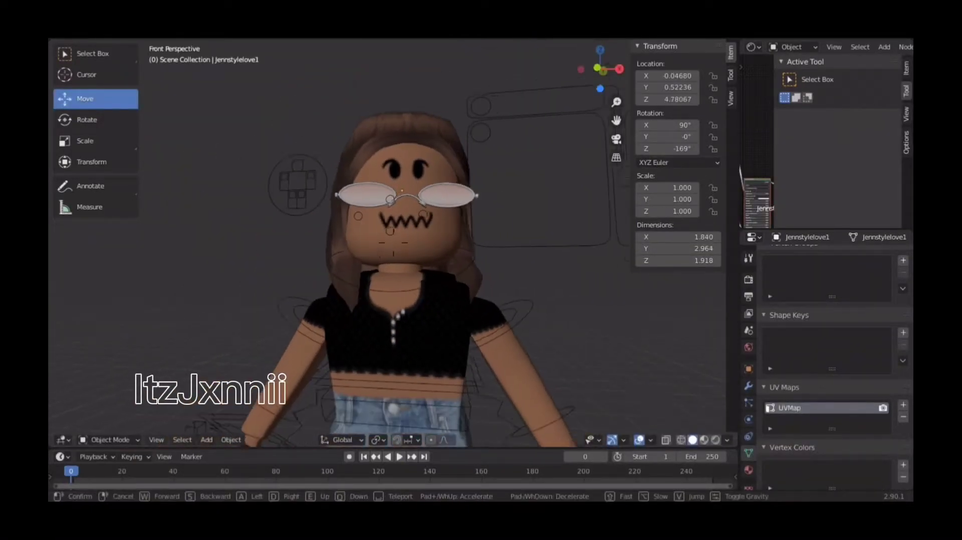
Adjust only the glasses' height on the face along Z to about 4.48
click(430, 158)
key(g)
key(z)
click(420, 140)
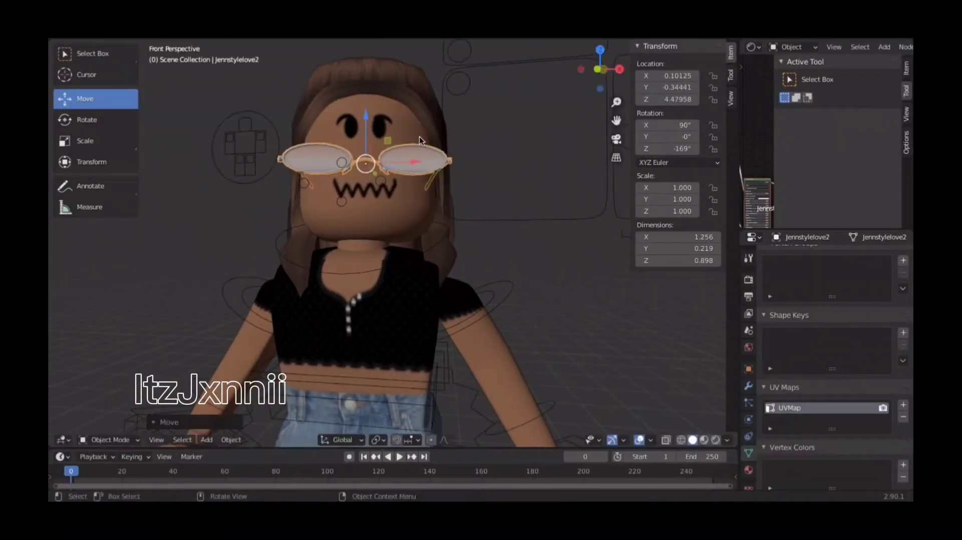
Move the glasses up and against the front of the face, to about Y -0.37, Z 4.78
drag(415, 163, 507, 161)
drag(493, 225, 470, 225)
drag(434, 173, 419, 71)
drag(469, 123, 373, 123)
key(shift+grave)
key(w)
key(d)
click(394, 242)
drag(380, 198, 345, 184)
drag(359, 201, 368, 200)
click(371, 216)
Narrow the glasses to an X scale of about 0.48 and shift them to about X 0.15
key(shift+grave)
key(a)
click(393, 242)
click(350, 221)
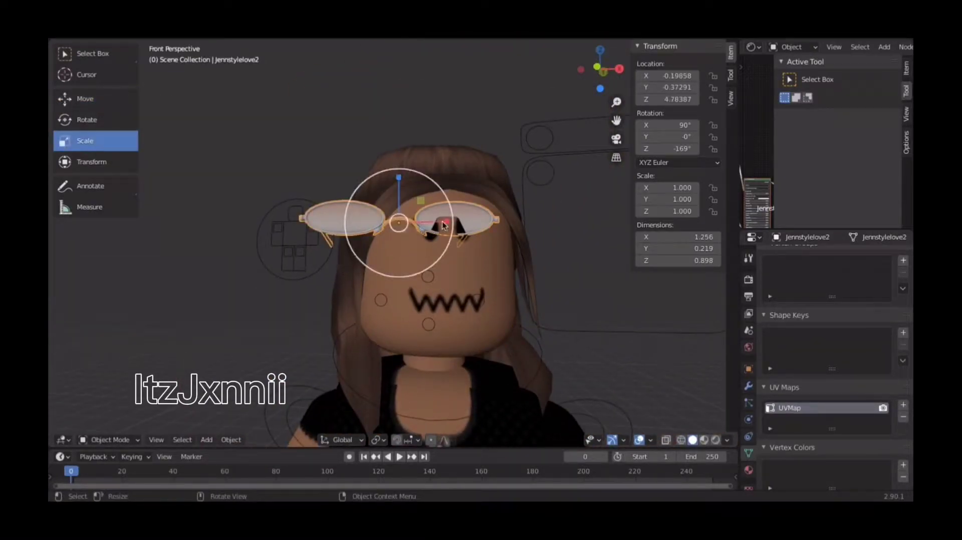
drag(448, 224, 503, 222)
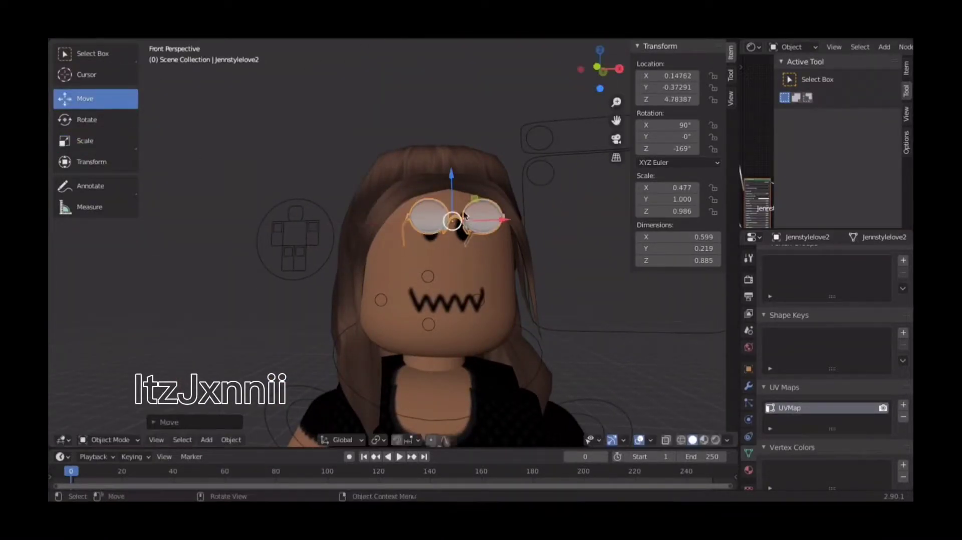
Move the glasses down and closer to the eyes, to about Y -0.32, Z 4.73
key(shift+grave)
key(w)
key(d)
click(393, 243)
drag(330, 158, 329, 173)
drag(370, 226, 438, 233)
Widen the glasses to an X scale of about 0.76 and a Z scale of about 1.01
key(shift+grave)
key(a)
key(s)
click(393, 242)
click(112, 145)
drag(419, 232, 427, 239)
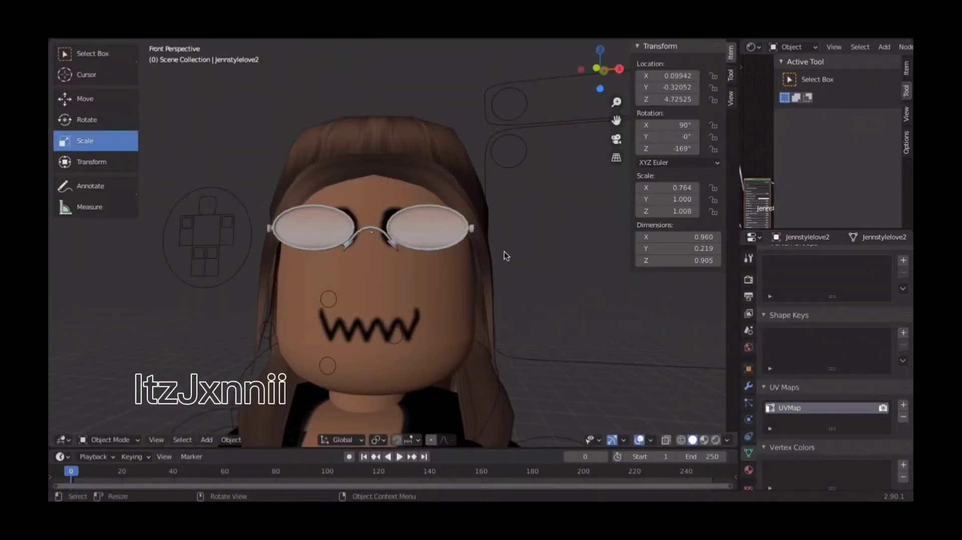
Center the glasses over the eyes at about X 0.06 and lower them to about Z 4.66
key(shift+grave)
key(s)
click(393, 243)
click(323, 194)
click(431, 216)
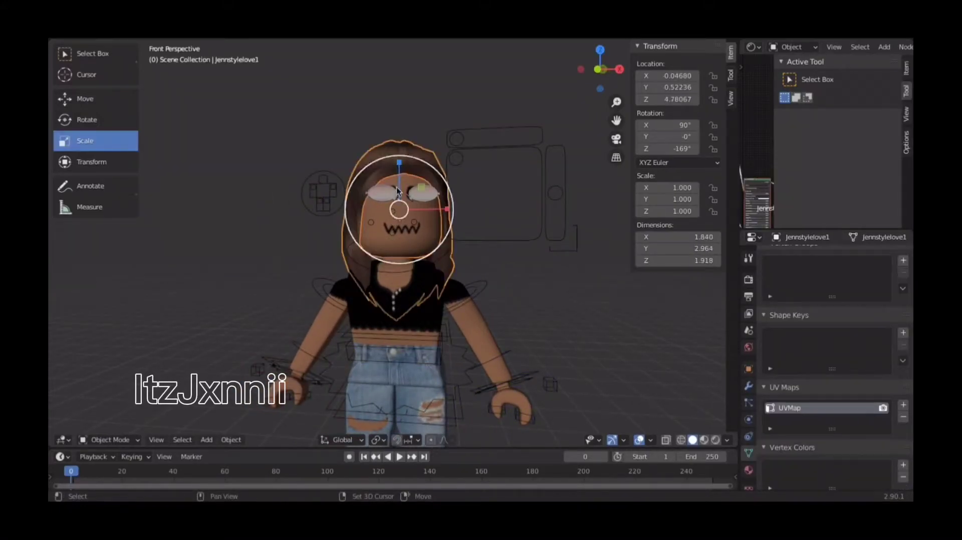
drag(449, 205, 446, 204)
key(shift+grave)
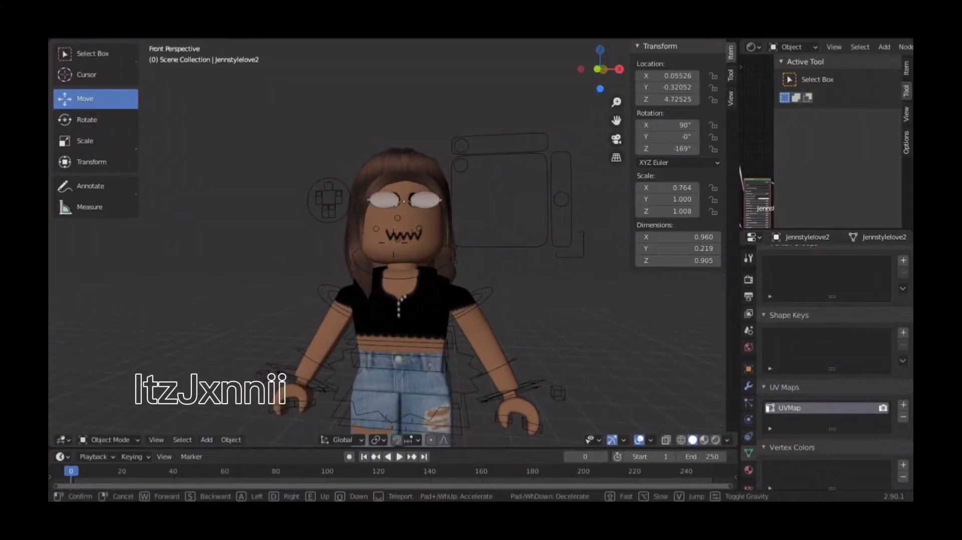
drag(400, 160, 411, 156)
click(431, 204)
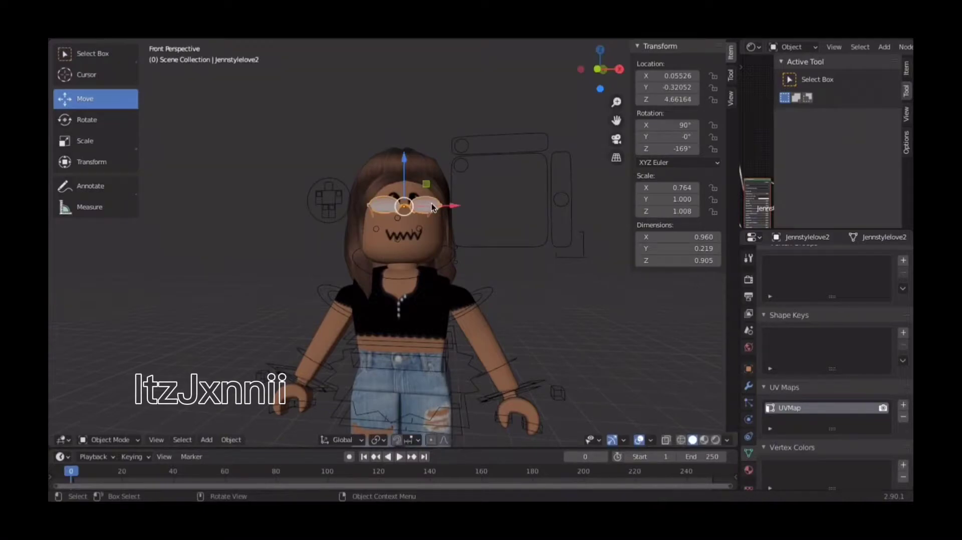
Rotate the bones of the avatar's left forearm in Pose Mode to bend the arm at the elbow
click(504, 368)
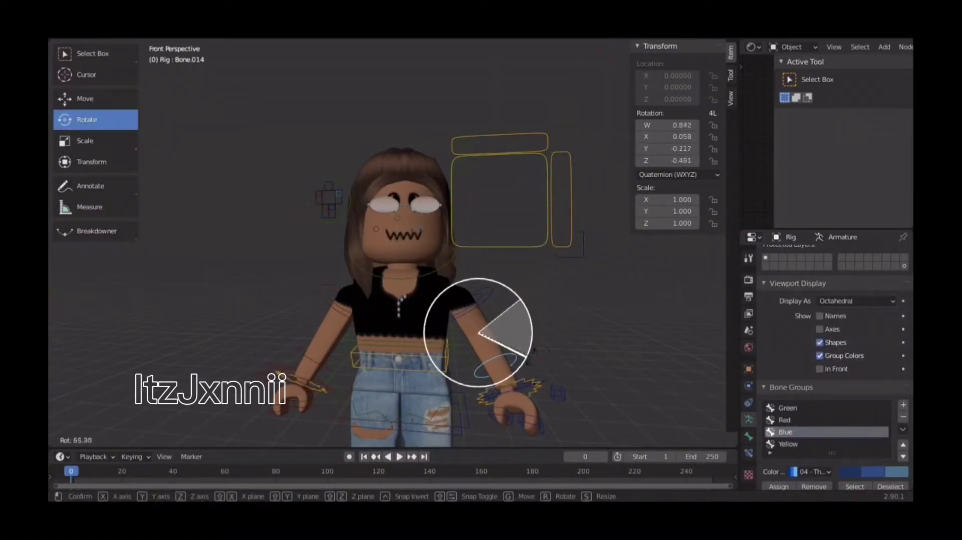
drag(490, 384, 549, 345)
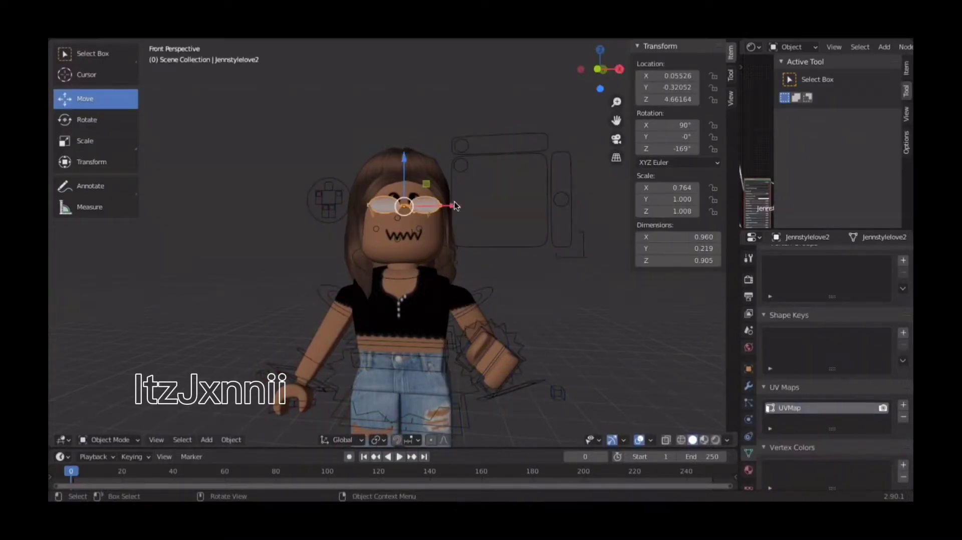
Move the glasses from the face to the bent arm's hand, at about X 1.10, Y -1.01, Z 2.90
drag(454, 206, 534, 205)
drag(485, 159, 526, 306)
shift+middle_drag(526, 306, 489, 211)
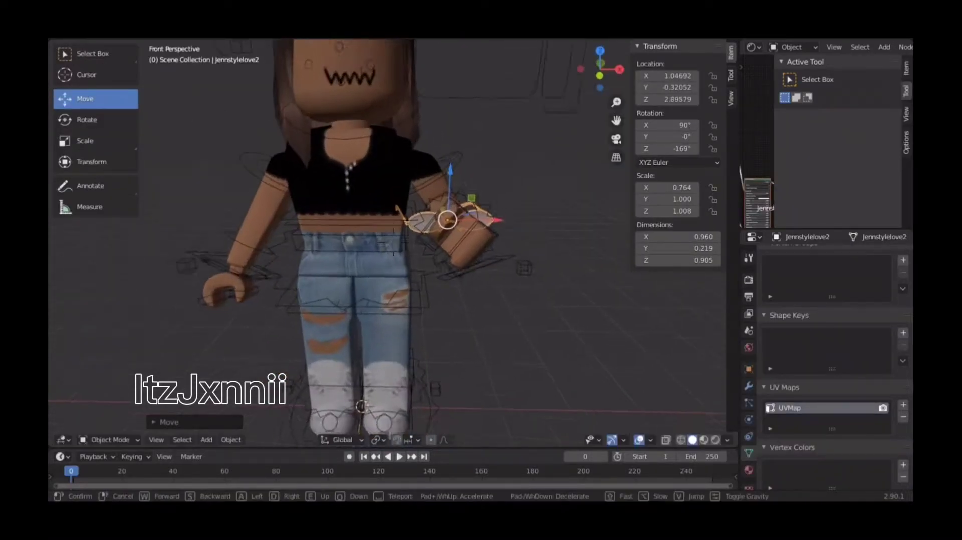
scroll(451, 224, up, 5)
key(Up)
drag(447, 225, 498, 274)
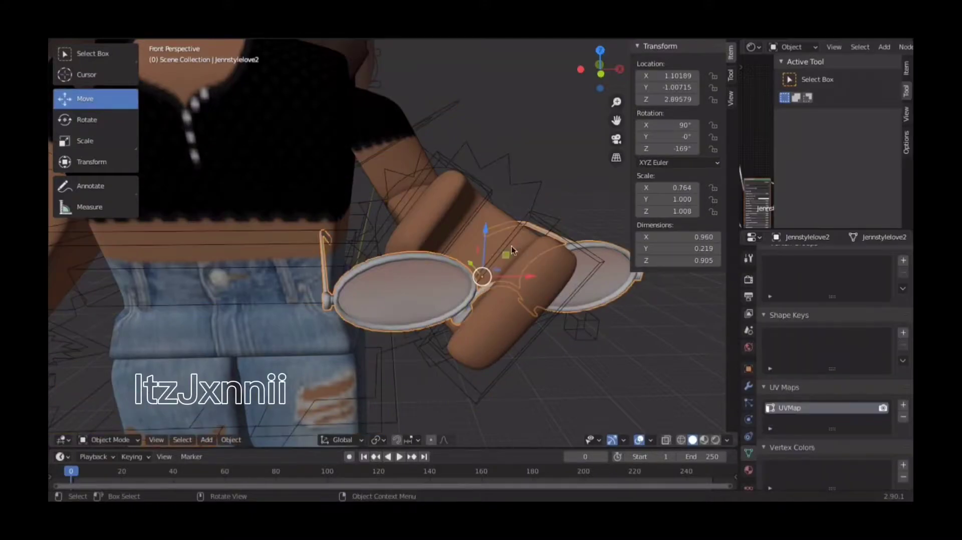
Raise the glasses slightly to about Z 3.02 and rotate them diagonally so they lie across the hand
click(119, 123)
drag(494, 244, 505, 243)
drag(480, 194, 444, 237)
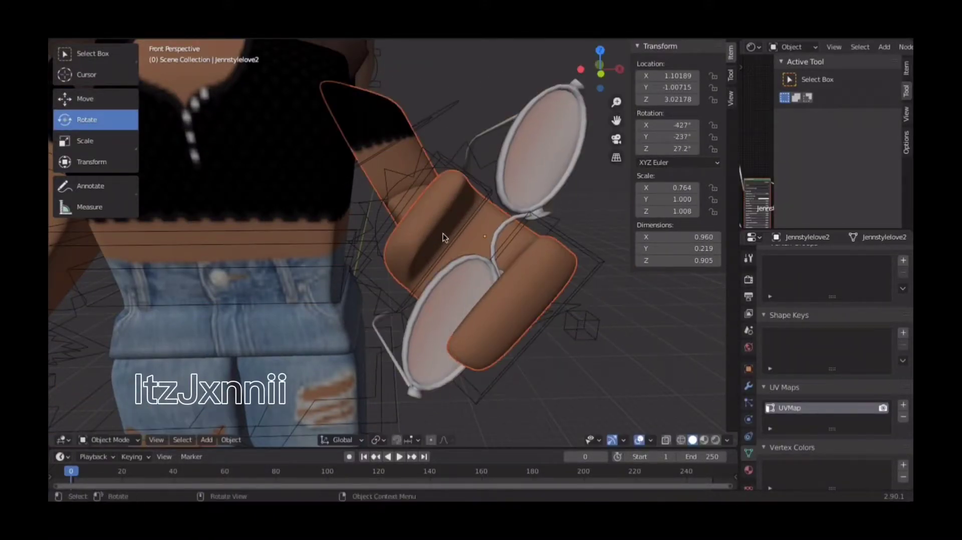
drag(510, 198, 531, 215)
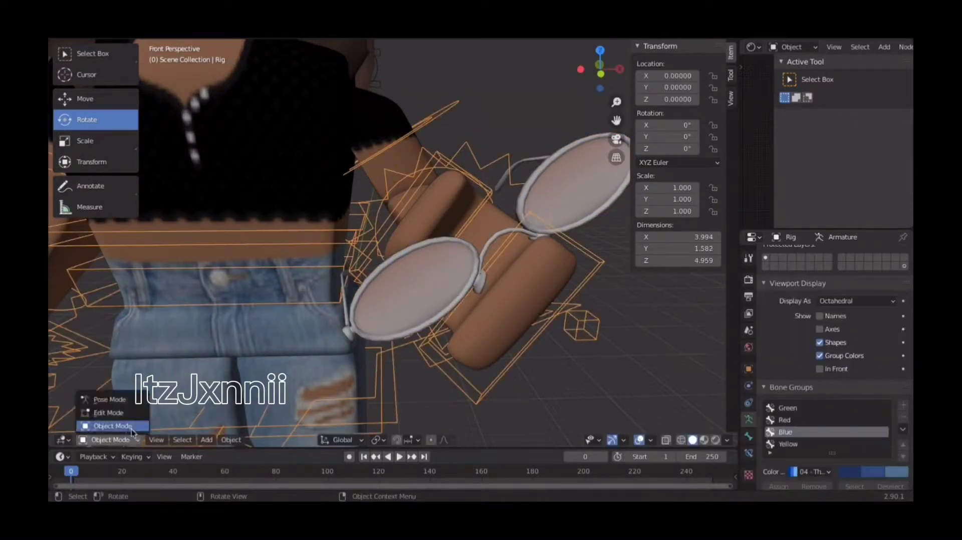
Rotate the two hand bones in Pose Mode to close the hand around the glasses, and return to Object Mode
click(95, 430)
key(r)
click(530, 343)
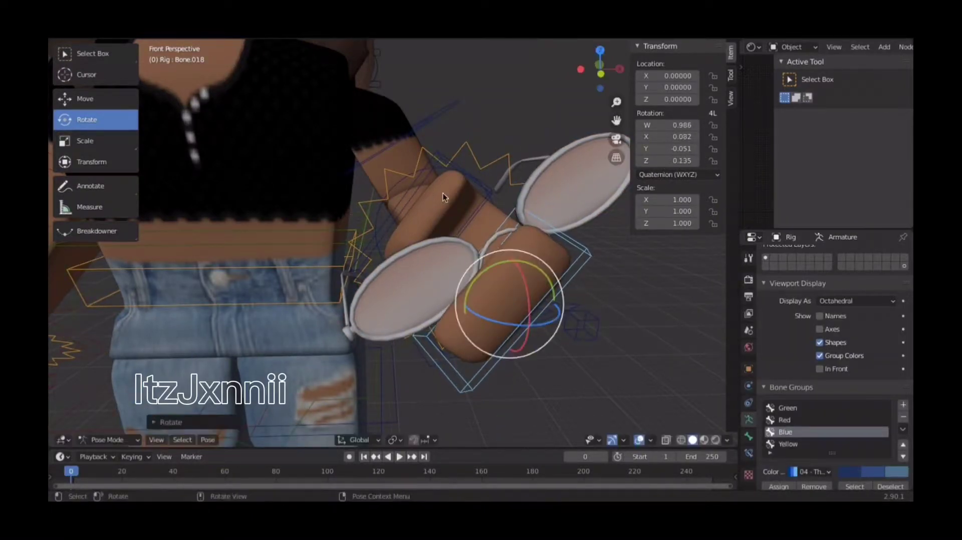
drag(432, 198, 471, 220)
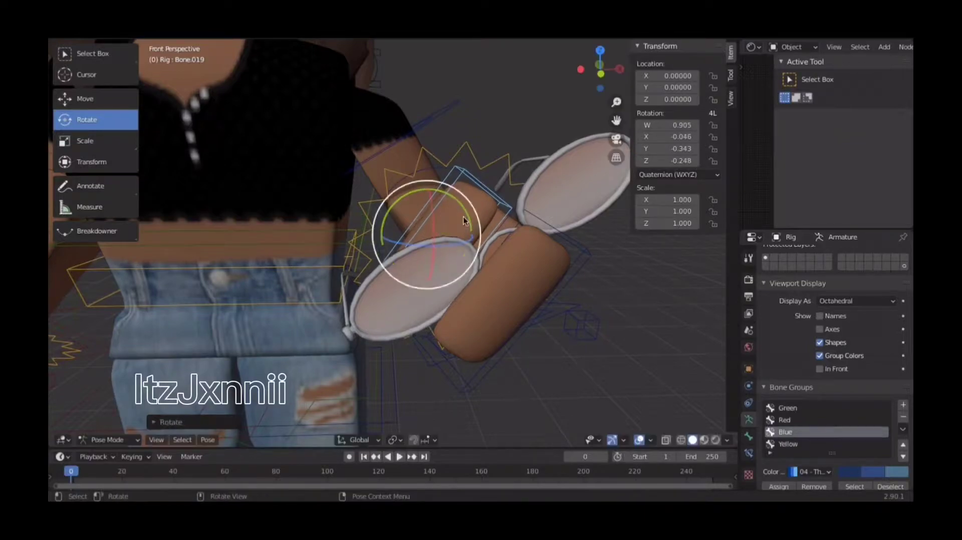
drag(449, 251, 515, 130)
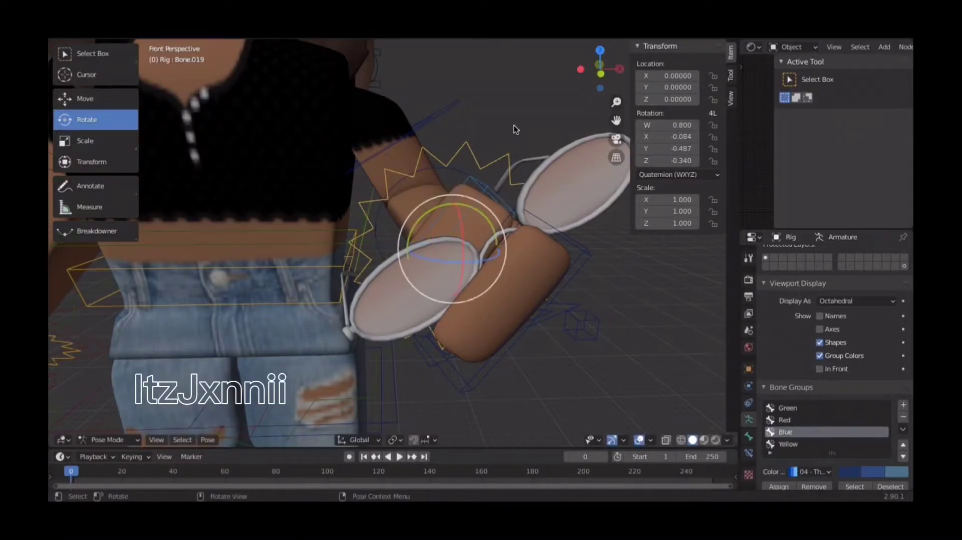
click(107, 440)
click(111, 425)
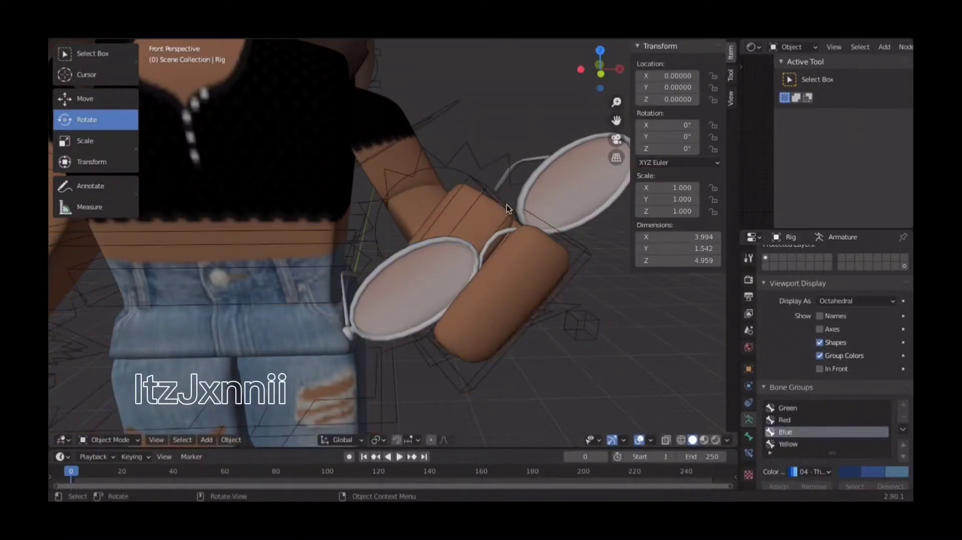
Set the origin of the hand mesh holding the glasses and adjust the mesh with the Scale tool
click(493, 295)
click(112, 140)
right_click(465, 264)
mouse_move(468, 265)
click(566, 262)
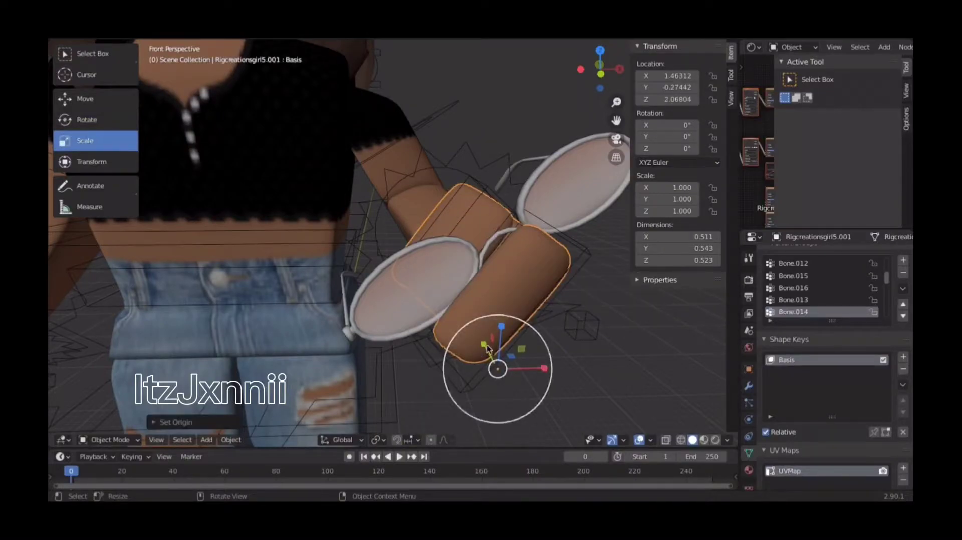
drag(486, 348, 486, 334)
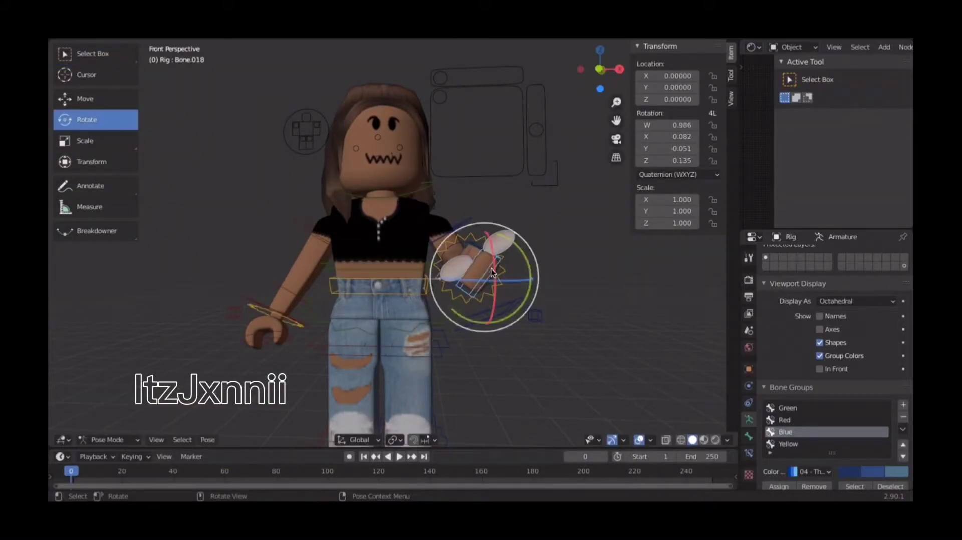
Rotate the outer hand bone a little further around the glasses and return to Object Mode
drag(492, 273, 497, 280)
click(136, 438)
click(120, 426)
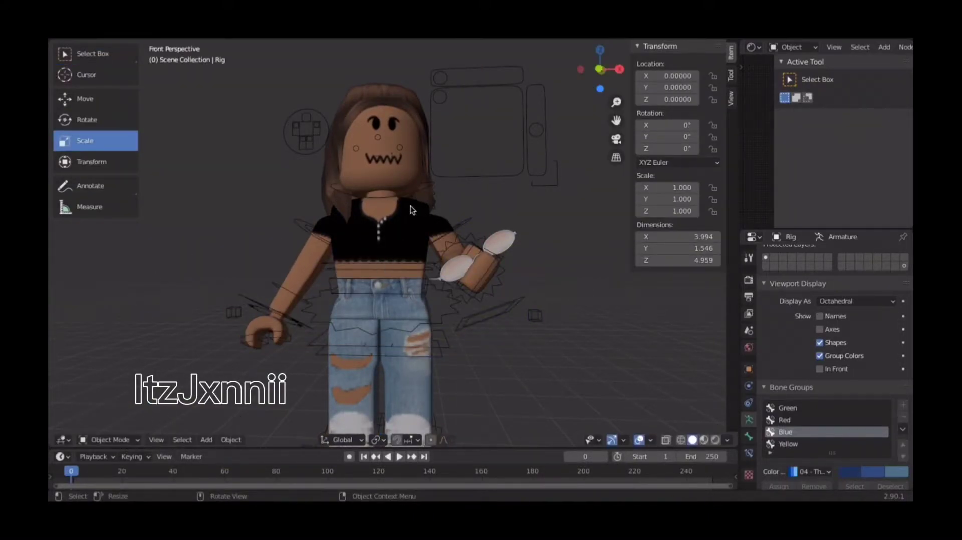
Import the Wavefront model mxdle.obj from the Desktop
click(75, 34)
mouse_move(86, 181)
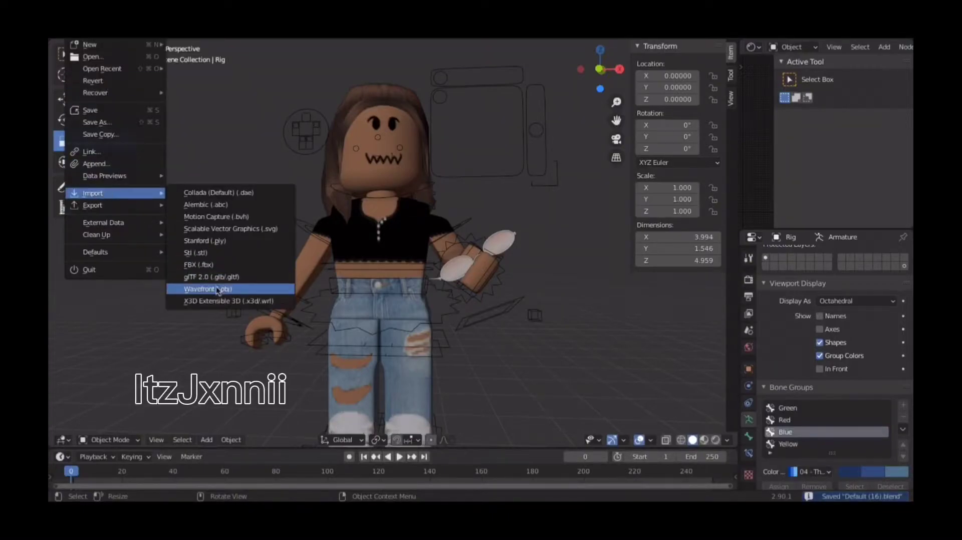
click(215, 289)
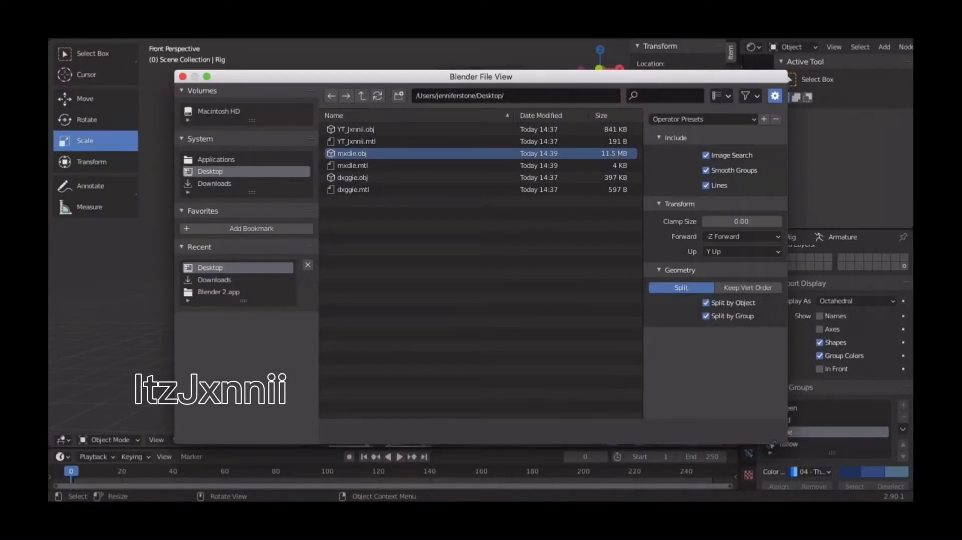
key(Return)
Move the imported mxdle model along the Y and X axes relative to the avatar
key(shift+grave)
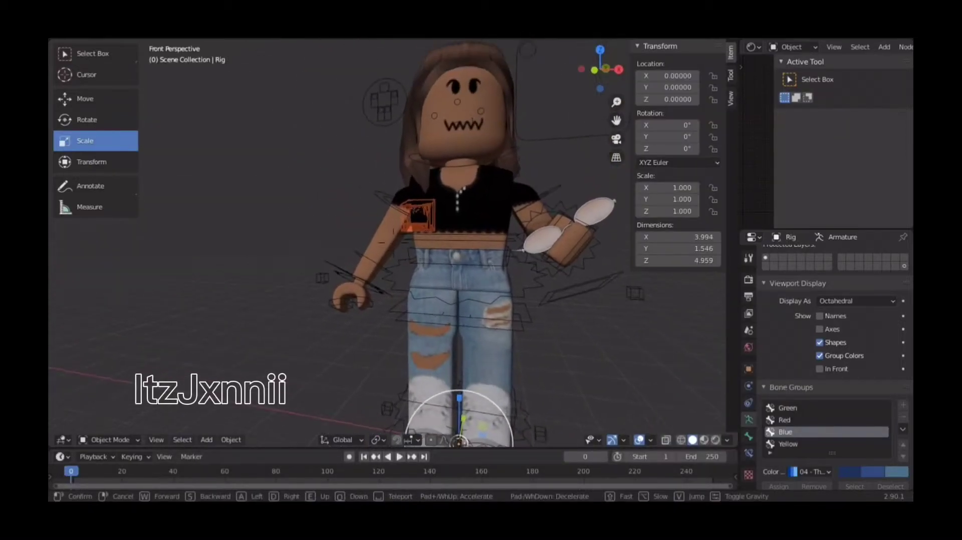
middle_drag(495, 394, 492, 426)
shift+middle_drag(492, 426, 444, 309)
drag(419, 296, 333, 427)
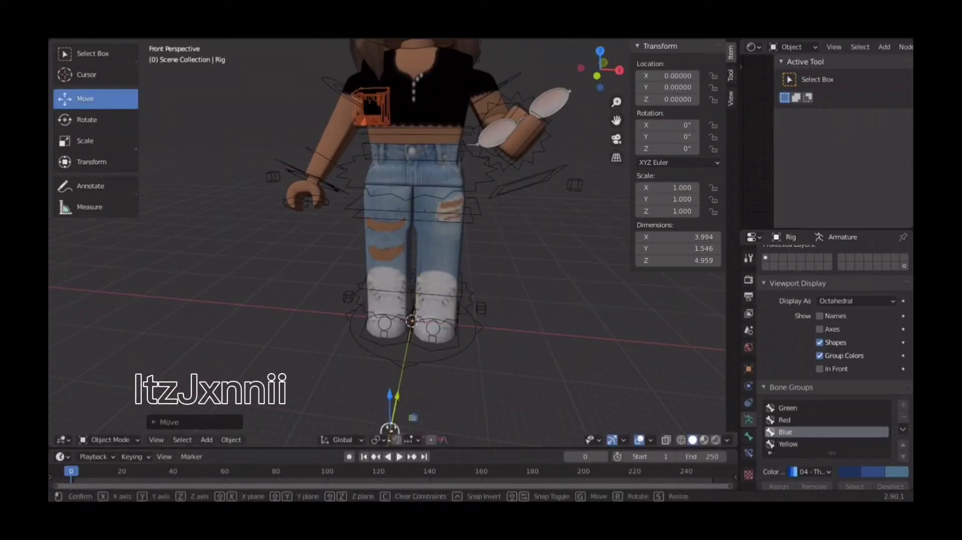
drag(466, 336, 755, 362)
middle_drag(371, 273, 363, 239)
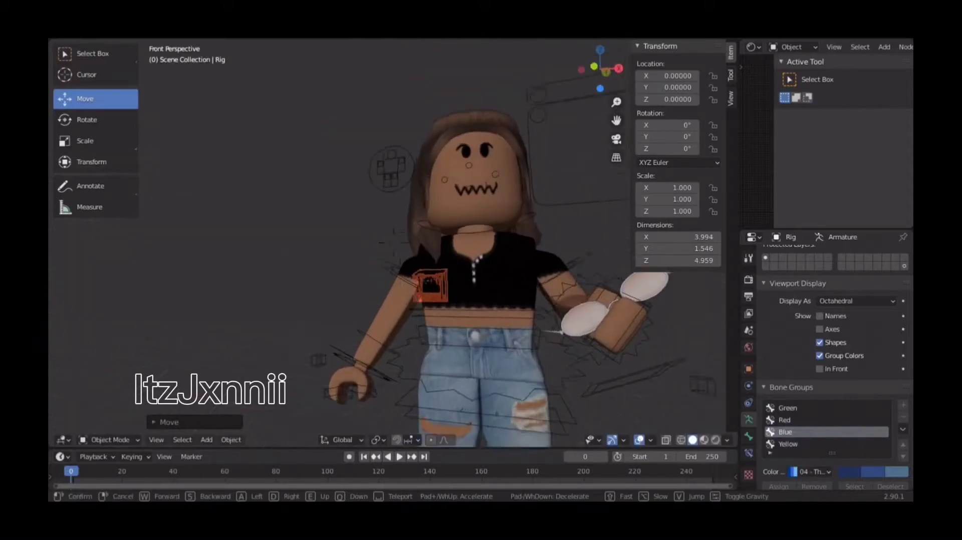
scroll(364, 239, up, 5)
key(shift+grave)
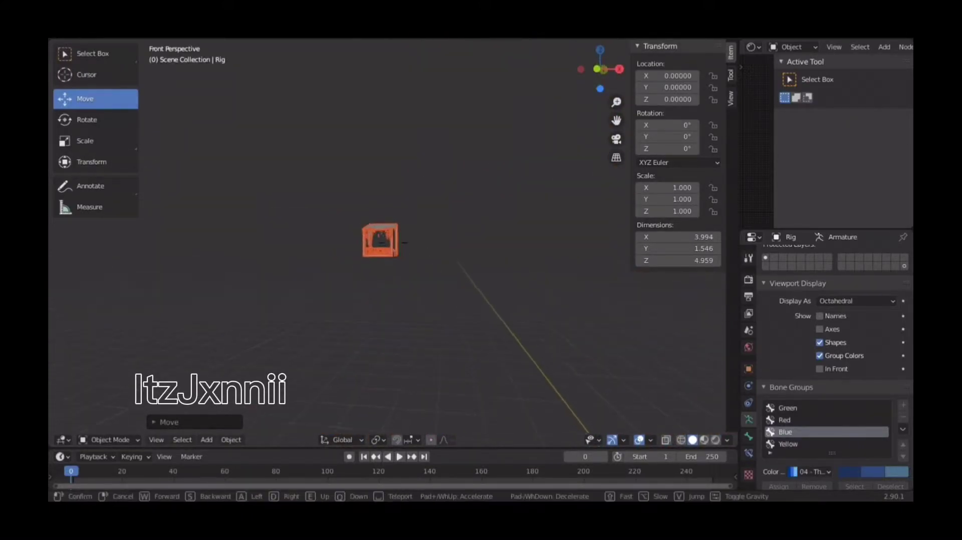
Place the imported scenery so that the avatar stands inside it
right_click(412, 229)
right_click(412, 230)
click(386, 217)
click(386, 216)
right_click(382, 209)
click(441, 217)
key(d)
click(393, 242)
Delete the tall wall part beside the avatar from the imported scenery
click(401, 202)
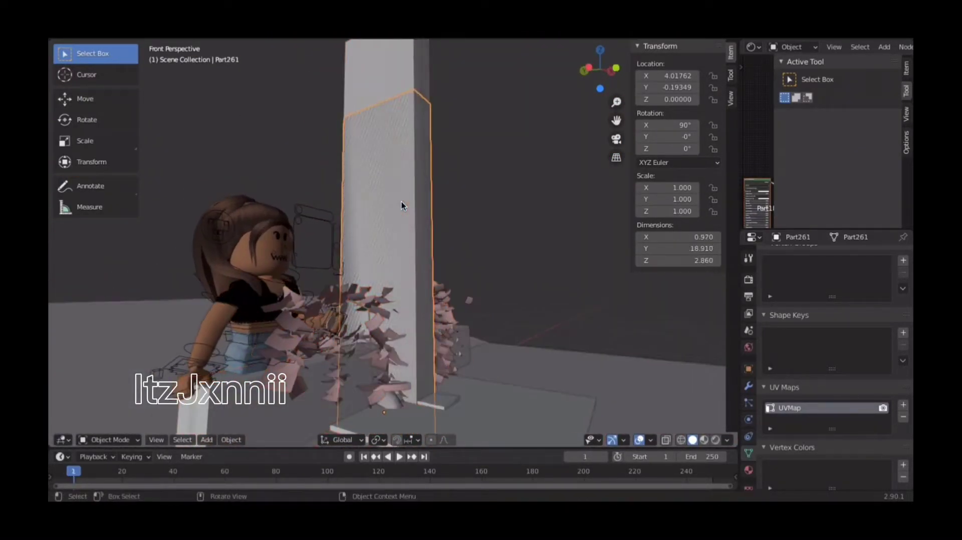
key(shift+grave)
click(393, 242)
click(409, 222)
key(Delete)
key(shift+grave)
click(393, 242)
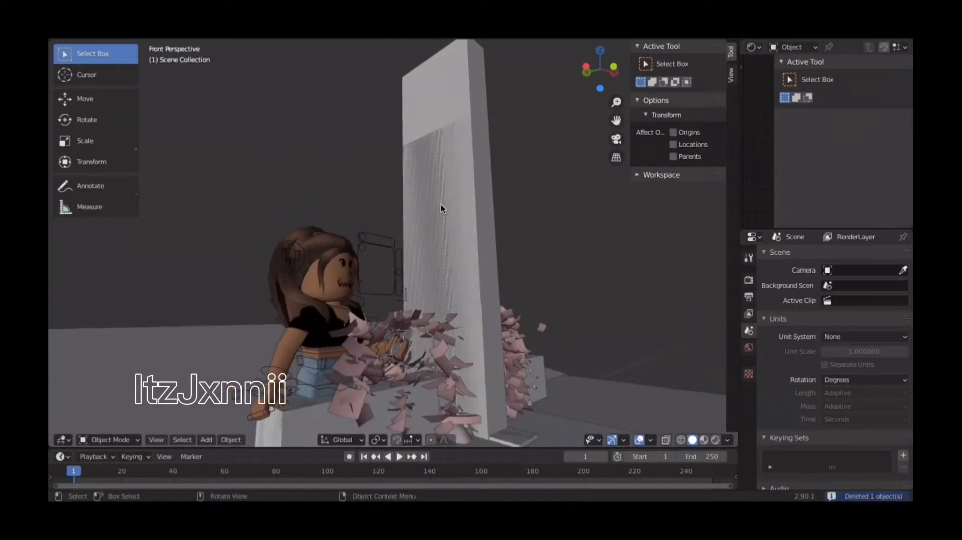
Delete the textured wall part and another unwanted part of the scenery around the avatar
click(441, 205)
key(Delete)
key(shift+grave)
click(393, 243)
click(344, 302)
key(Delete)
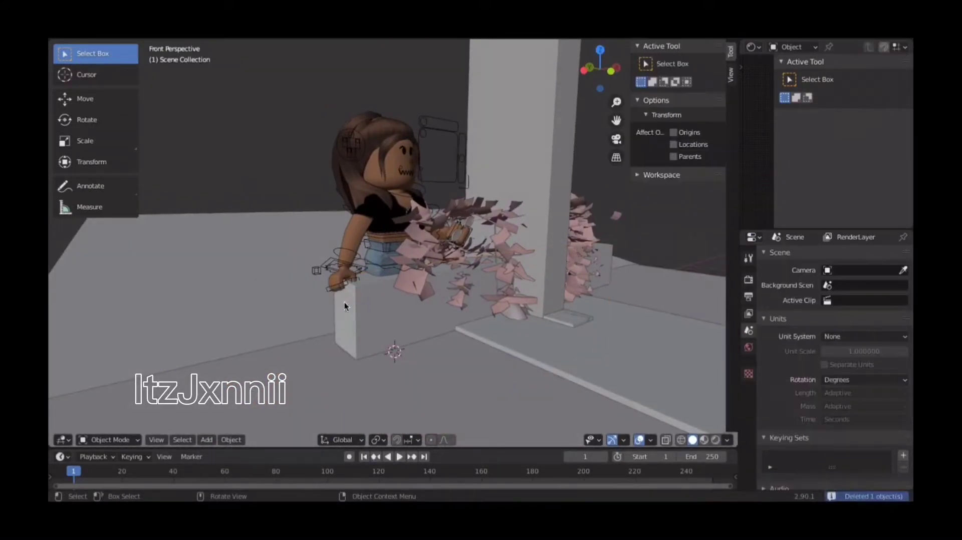
click(386, 263)
click(110, 440)
click(111, 398)
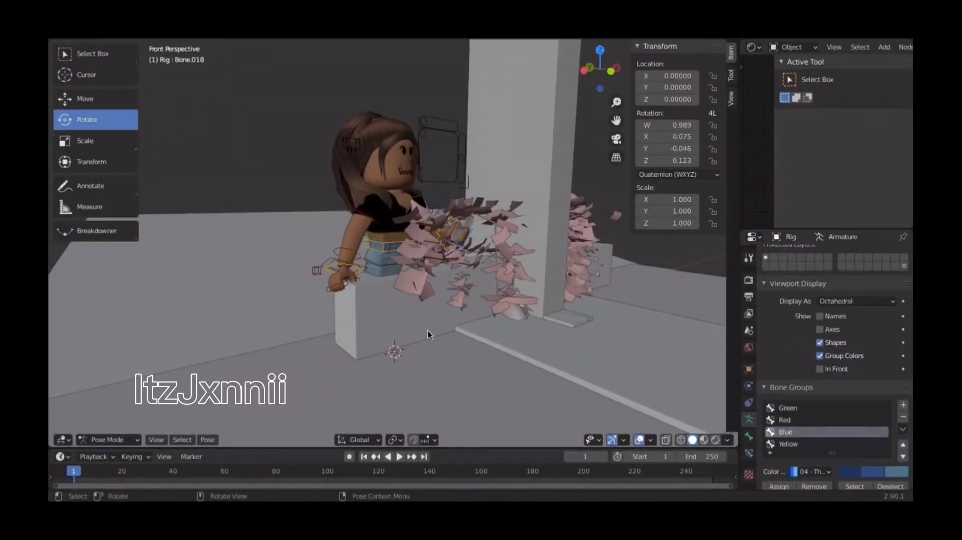
right_click(387, 268)
right_click(383, 269)
key(Escape)
key(shift+grave)
key(w)
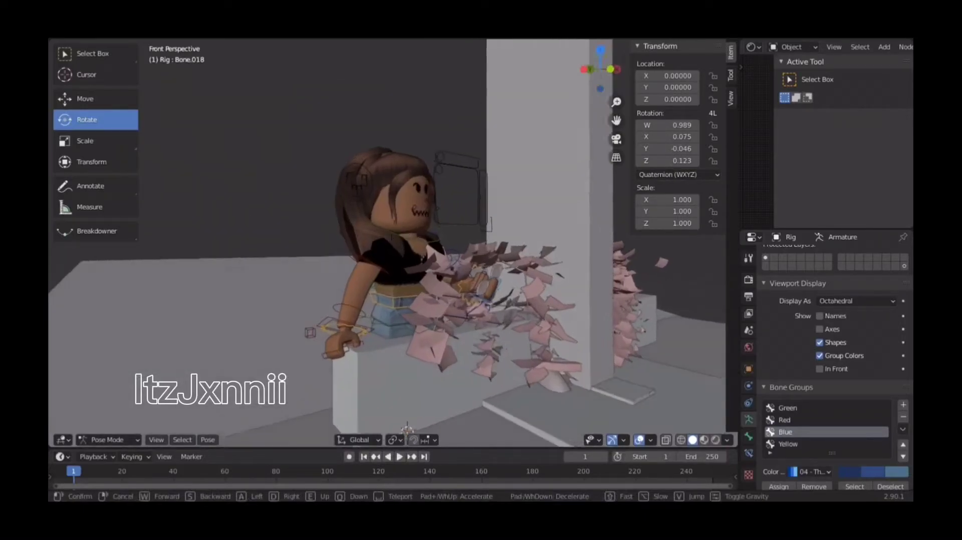
key(w)
click(393, 243)
key(ctrl+Tab)
Move the avatar's leg mesh up and forward out of the body, to about Y -1.30 and Z 1.52
click(338, 272)
click(75, 120)
drag(375, 407, 393, 424)
click(76, 100)
drag(389, 388, 349, 256)
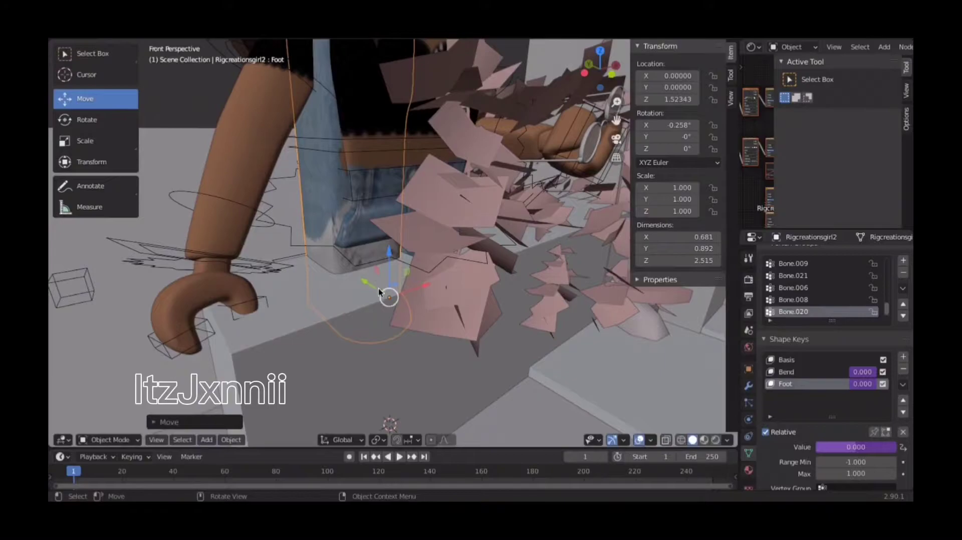
drag(378, 287, 427, 345)
Rotate the leg mesh around X to about -90.2° so that it lies horizontally
key(shift+grave)
key(s)
click(392, 243)
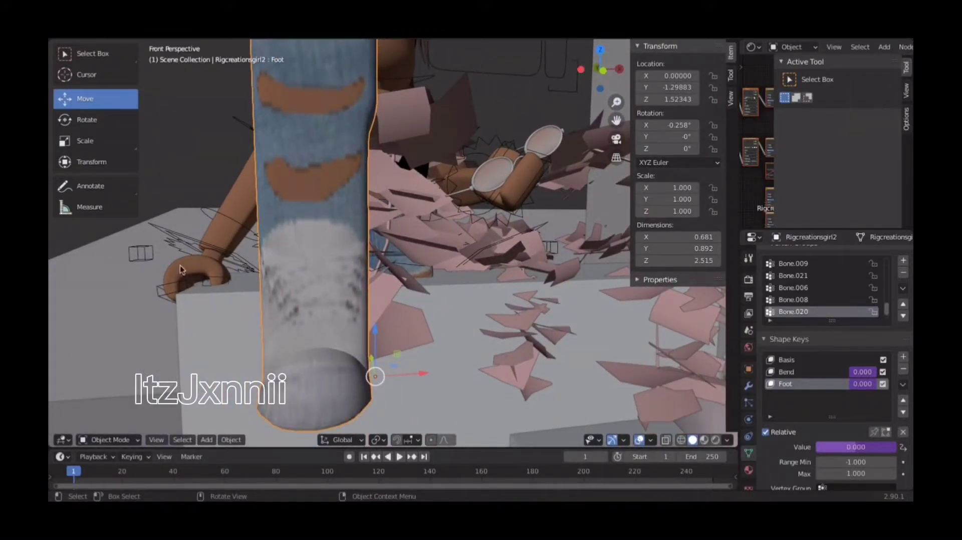
click(168, 248)
key(shift+grave)
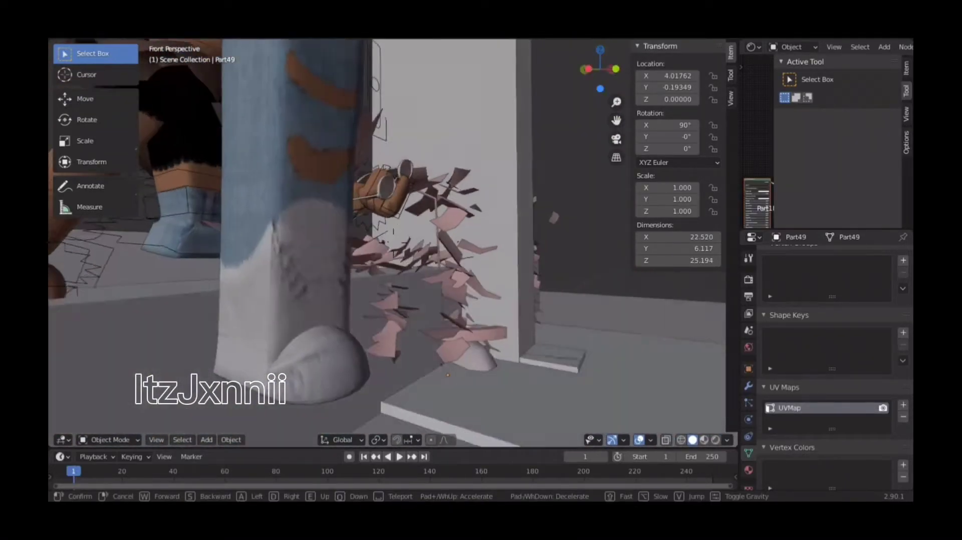
click(302, 275)
click(354, 300)
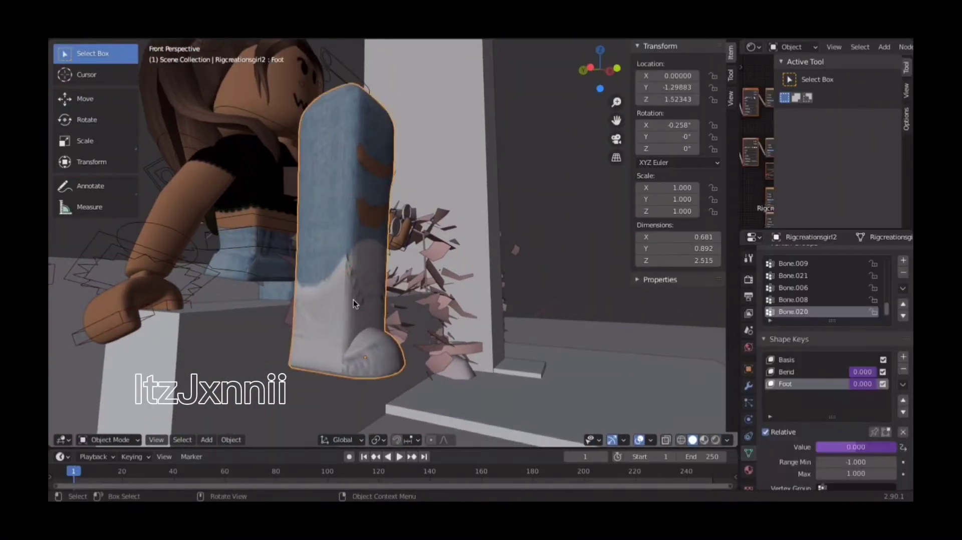
click(87, 119)
drag(386, 315, 351, 391)
Position the horizontal leg mesh at the avatar's hip, at about X -0.03, Y -1.84 and Z 2.24
click(86, 99)
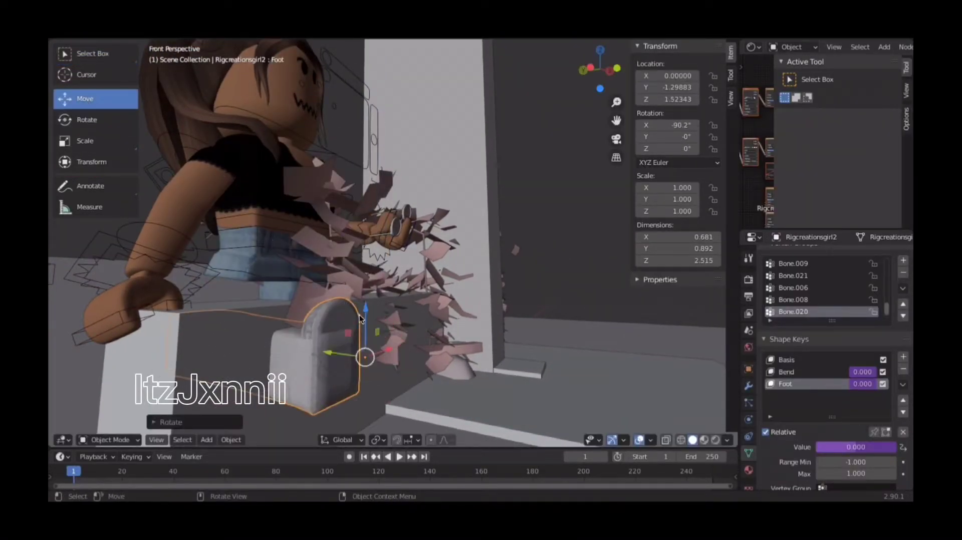
drag(354, 316, 352, 251)
drag(377, 296, 406, 294)
drag(347, 300, 399, 298)
drag(423, 265, 424, 253)
key(shift+grave)
key(d)
key(e)
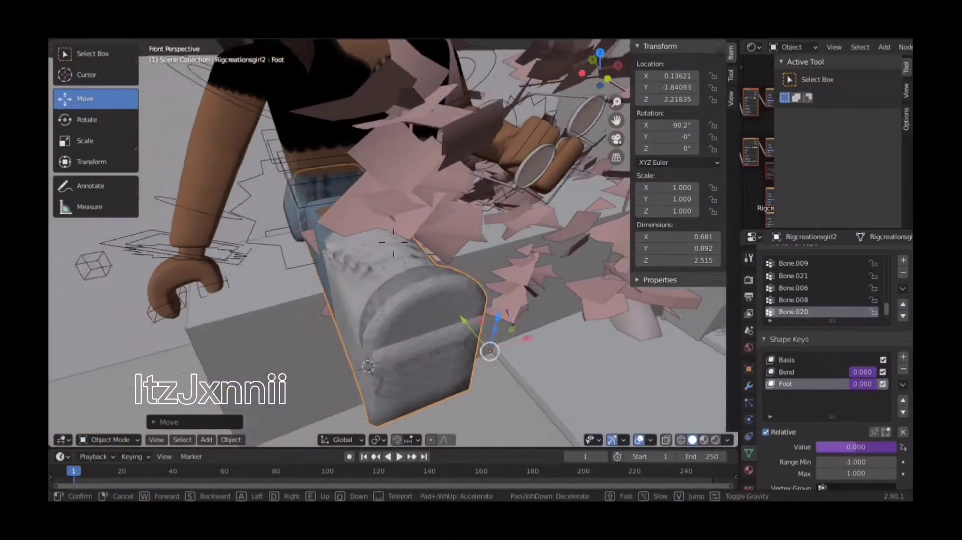
click(393, 243)
drag(433, 366, 410, 371)
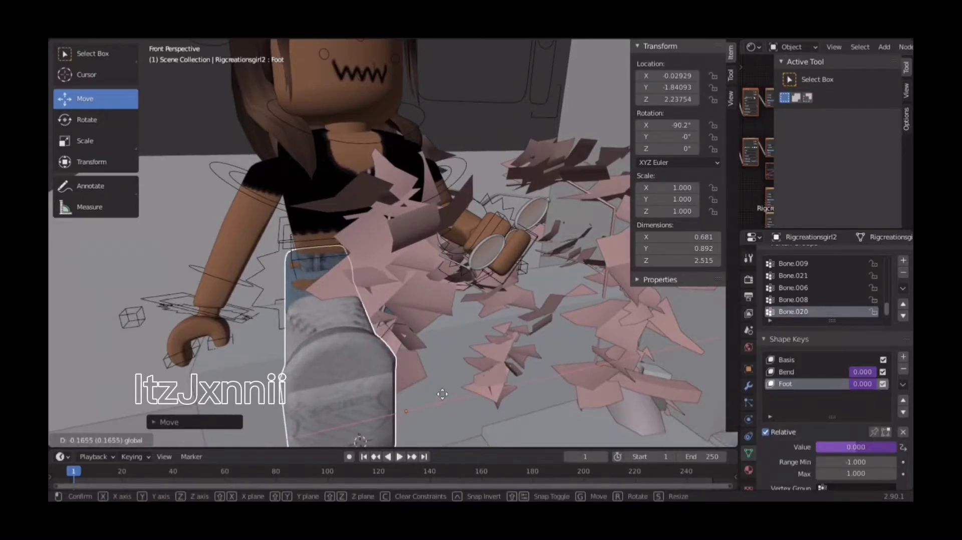
Rotate the rig's Bone.003 around its X axis to about W 0.902, X 0.431
key(shift+grave)
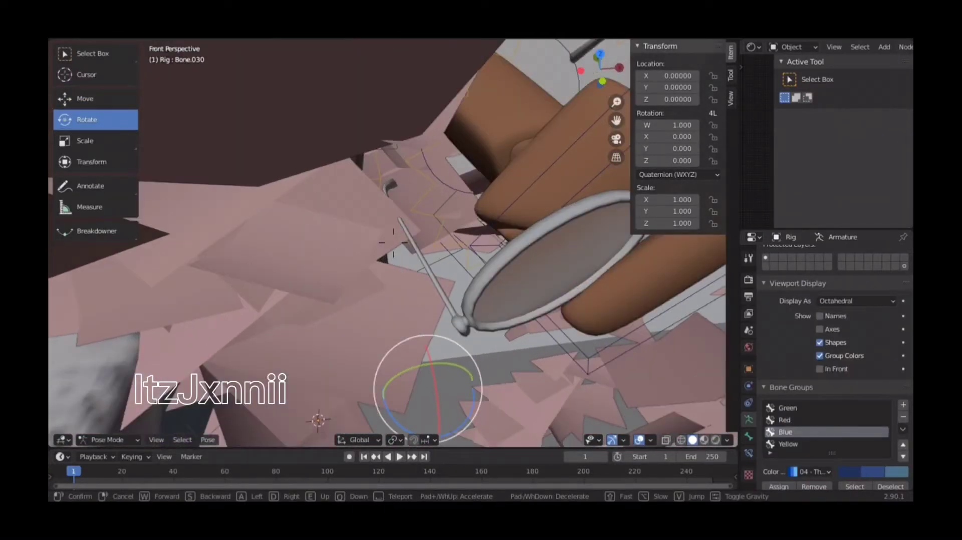
click(350, 215)
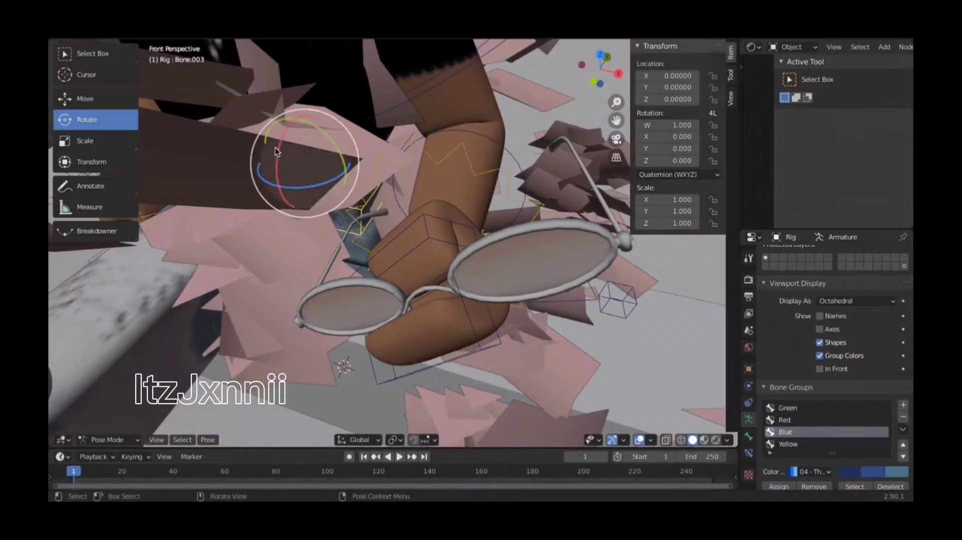
drag(275, 147, 316, 118)
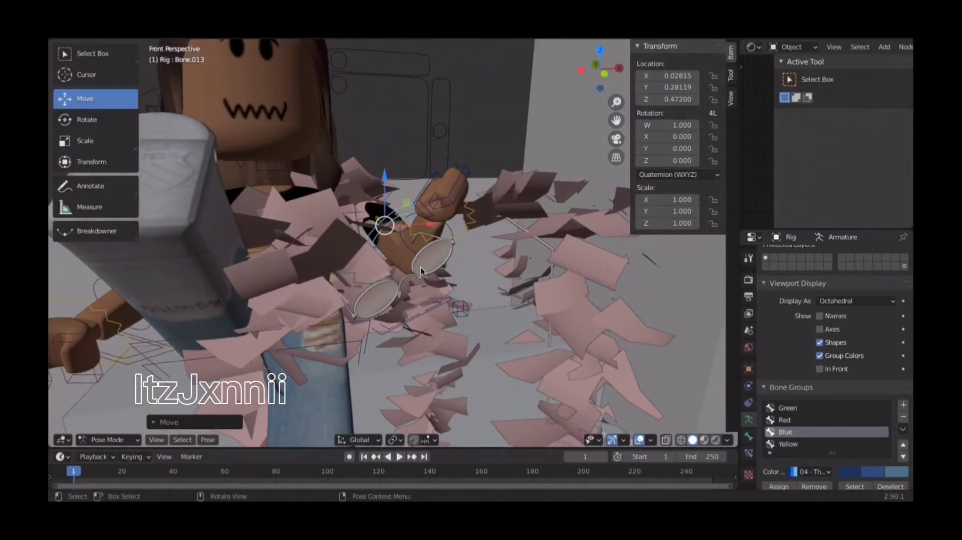
Move the glasses into the raised hand at about X 1.65, Y -0.35, Z 3.72 and turn them to 14.6° around Z
click(408, 260)
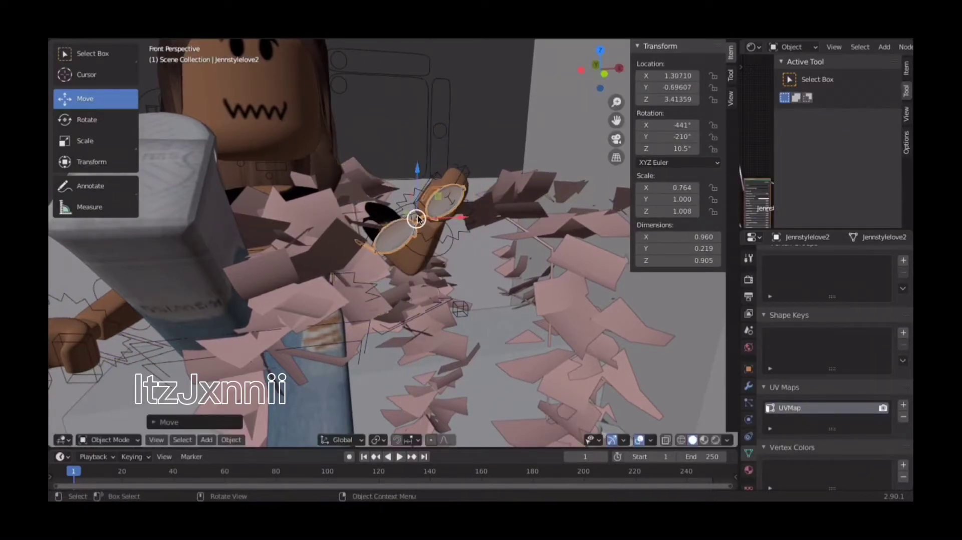
click(417, 147)
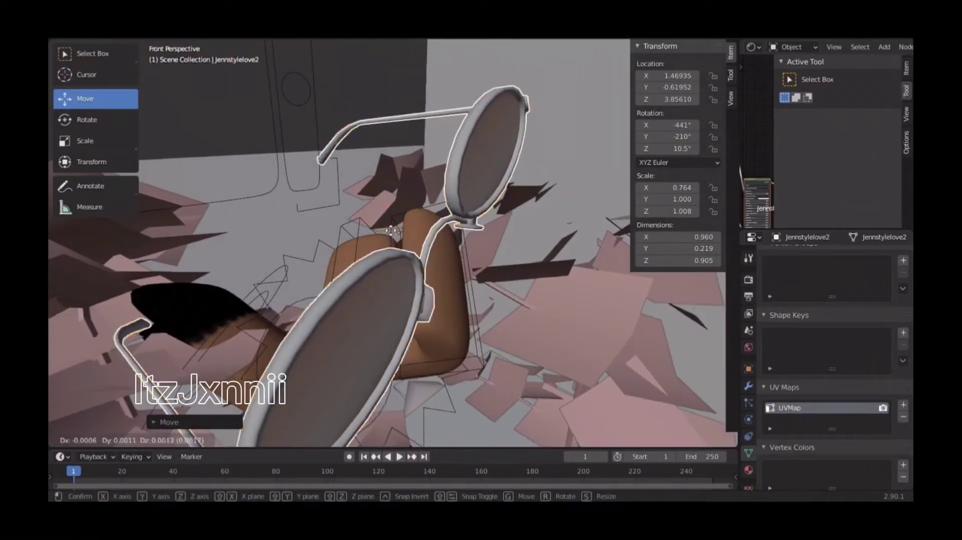
drag(361, 247, 363, 202)
drag(406, 233, 484, 211)
drag(430, 214, 391, 218)
drag(416, 163, 416, 191)
drag(441, 231, 415, 226)
click(95, 119)
drag(382, 263, 373, 264)
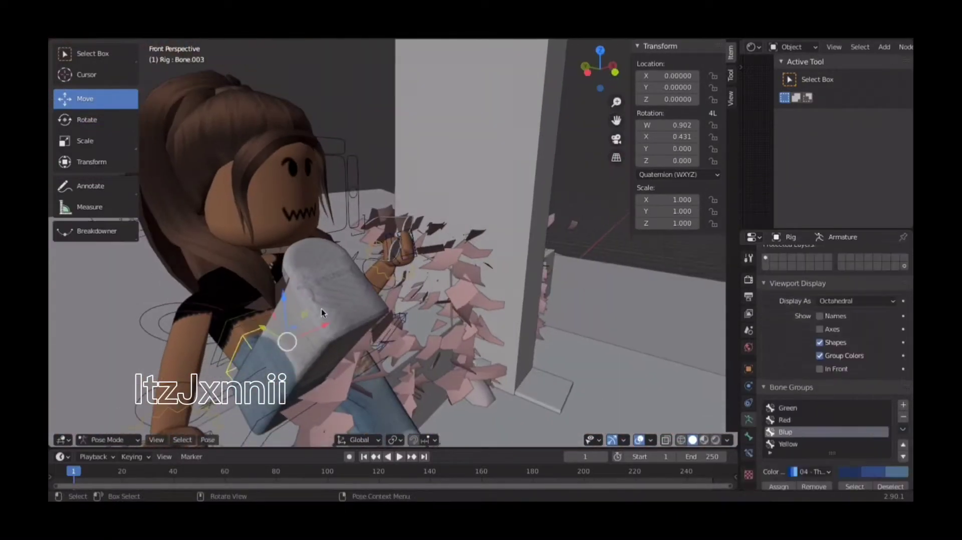
Adjust the rig's lower-body bones in Pose Mode so that the leg comes down from in front of the face
click(321, 309)
key(shift+grave)
drag(341, 263, 488, 327)
click(94, 120)
click(94, 99)
right_click(362, 96)
mouse_move(362, 94)
click(411, 108)
drag(411, 257, 237, 281)
click(273, 260)
In Object Mode, raise the near leg mesh along Z toward the hip
click(108, 440)
click(109, 425)
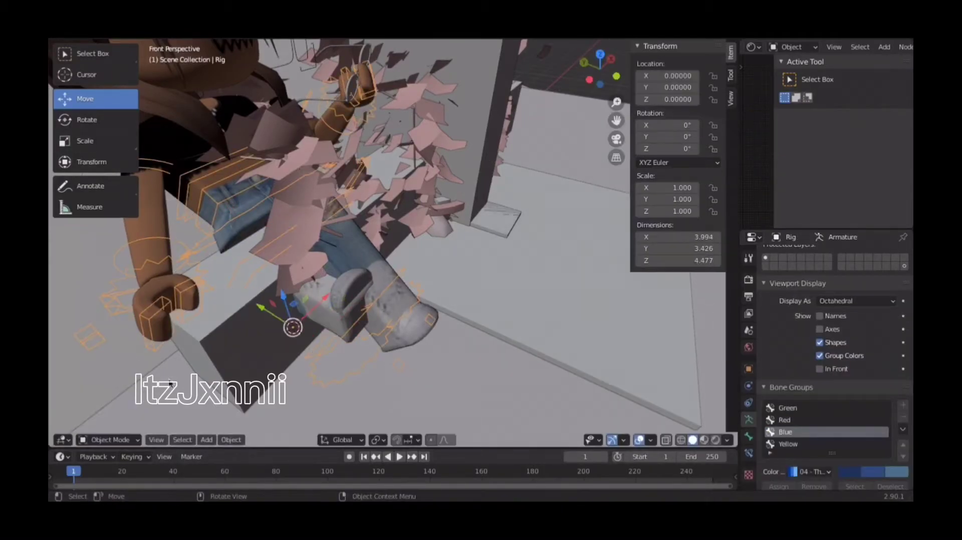
click(348, 296)
drag(242, 226, 227, 157)
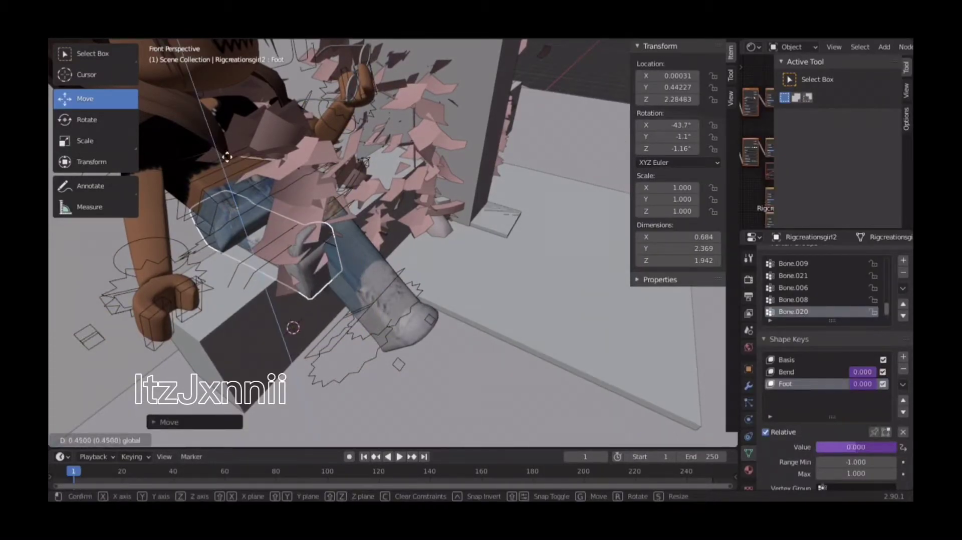
drag(287, 126, 286, 122)
Delete the pink petals covering the avatar's lap and nudge the leg mesh slightly
click(326, 155)
key(Delete)
click(295, 216)
drag(267, 171, 271, 170)
Move the near leg's bones in Pose Mode so that the leg stretches forward over the seat block
click(270, 260)
click(118, 440)
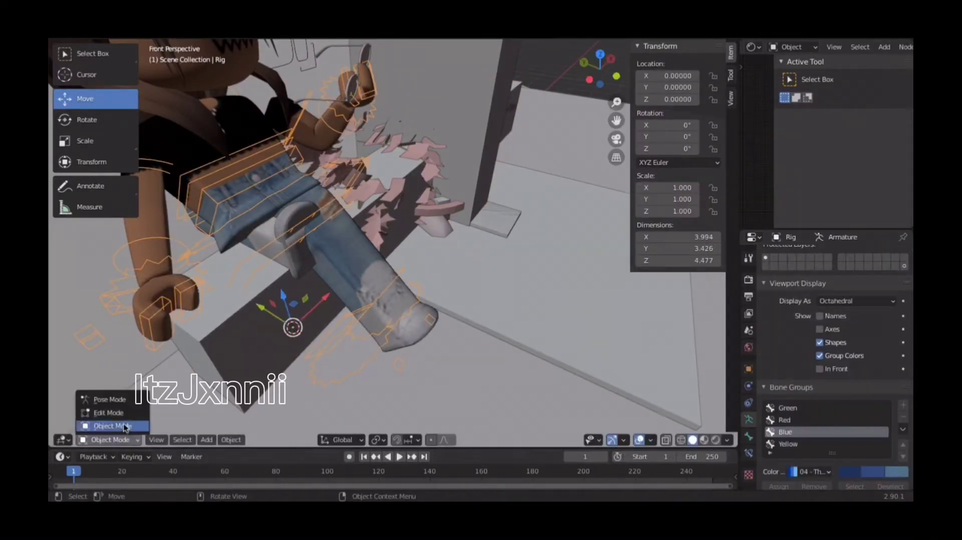
click(119, 400)
drag(226, 263, 266, 266)
click(92, 102)
drag(217, 215, 309, 256)
click(308, 252)
click(306, 251)
drag(253, 178, 248, 224)
click(306, 237)
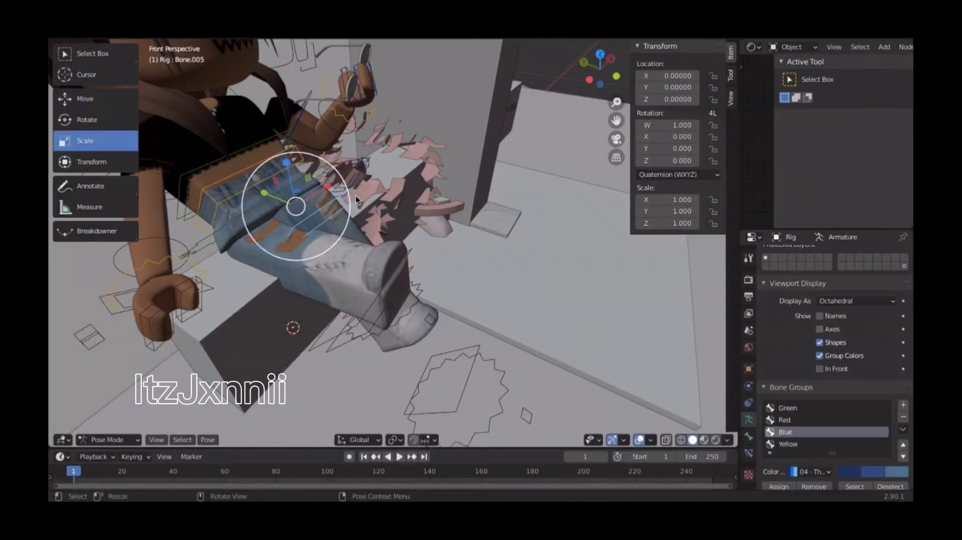
Raise the far leg alongside the near one and adjust the rotation of Bone.006
drag(319, 190, 326, 217)
click(349, 273)
drag(355, 262, 328, 270)
click(94, 32)
click(111, 44)
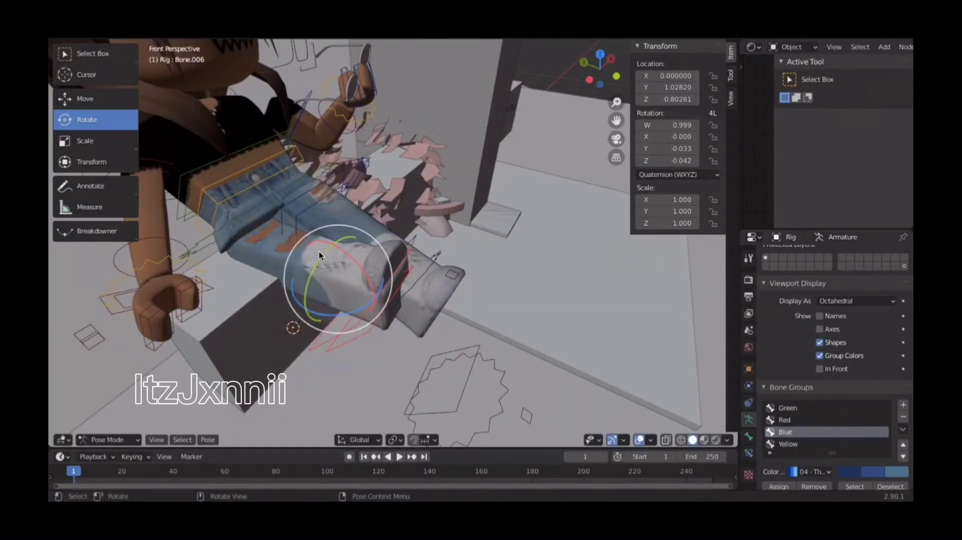
drag(372, 304, 357, 312)
click(400, 265)
Rotate the bones of the empty-handed arm, including Bone.010, to raise its hand beside the head
click(166, 264)
drag(188, 268, 189, 303)
click(183, 245)
drag(172, 182, 215, 192)
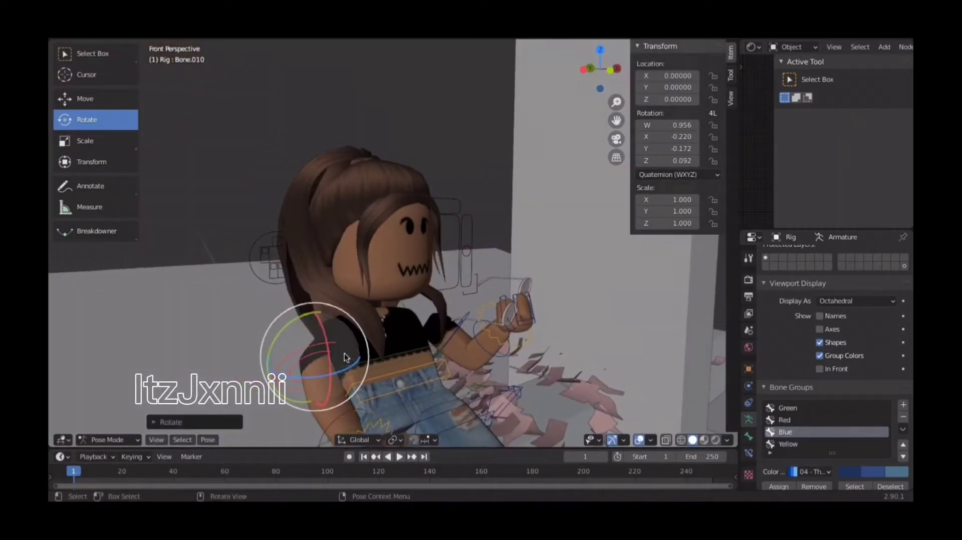
drag(345, 353, 331, 351)
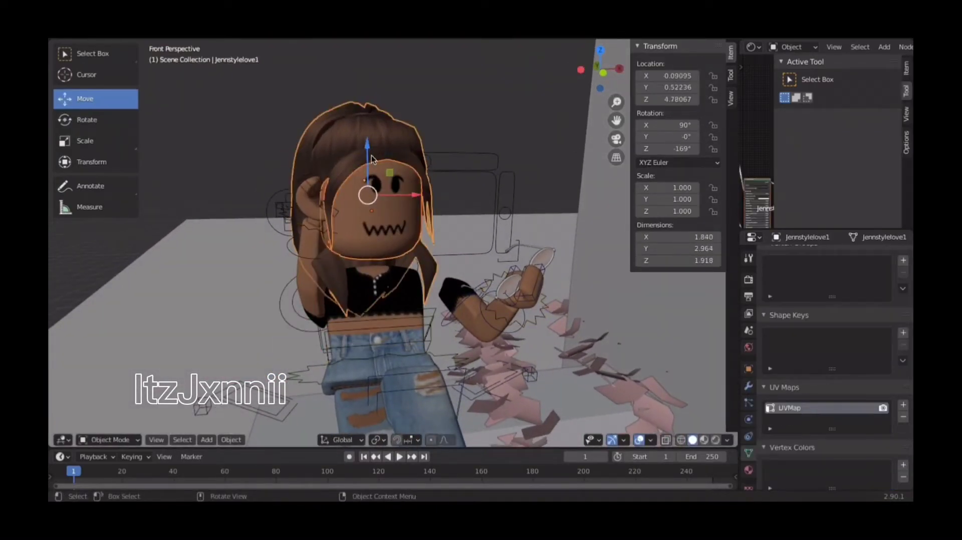
Lower the hair and head onto the neck and push them back, bringing the hair to about Y 1.35 and Z 4.27
drag(372, 156, 371, 177)
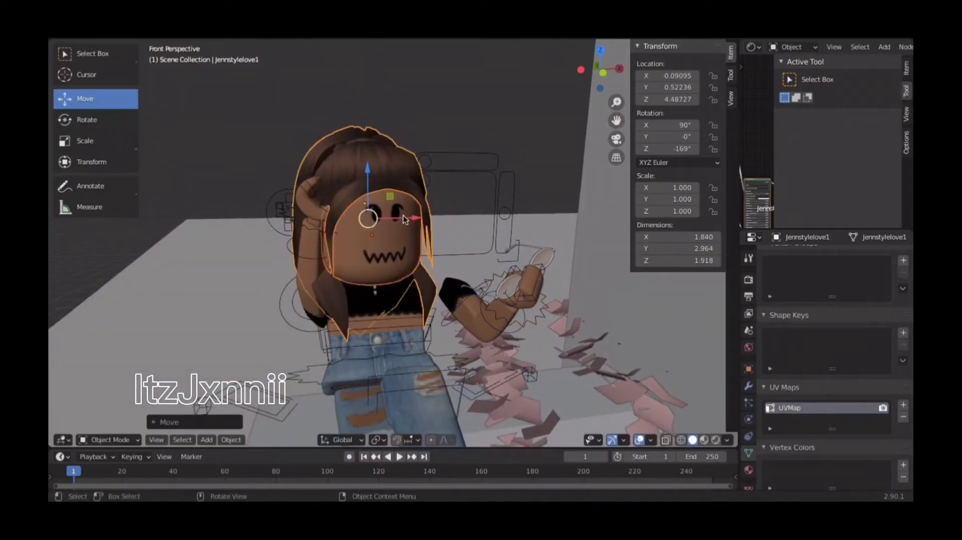
drag(404, 215, 406, 216)
scroll(405, 215, up, 3)
middle_drag(321, 215, 413, 222)
drag(382, 199, 252, 186)
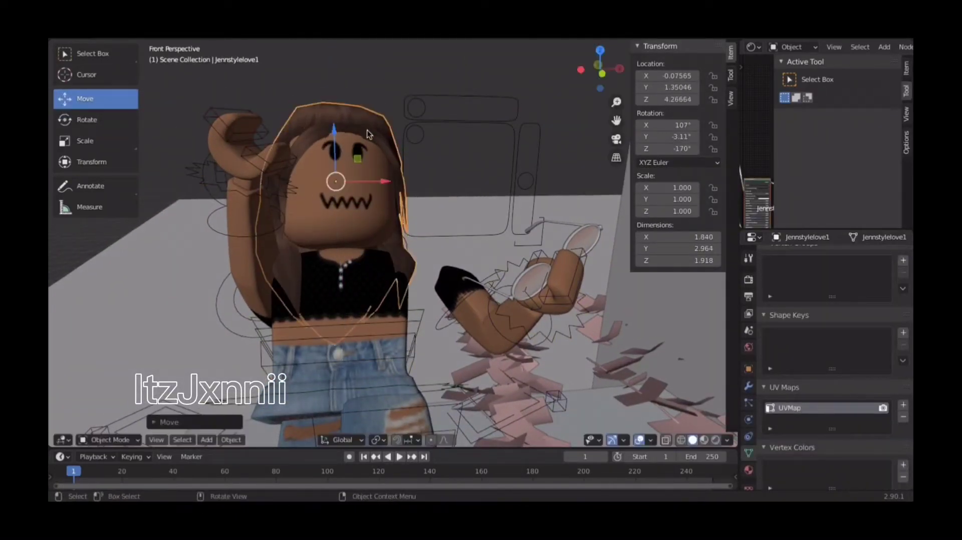
Select the hair on its own and nudge it slightly upward on the head
click(365, 91)
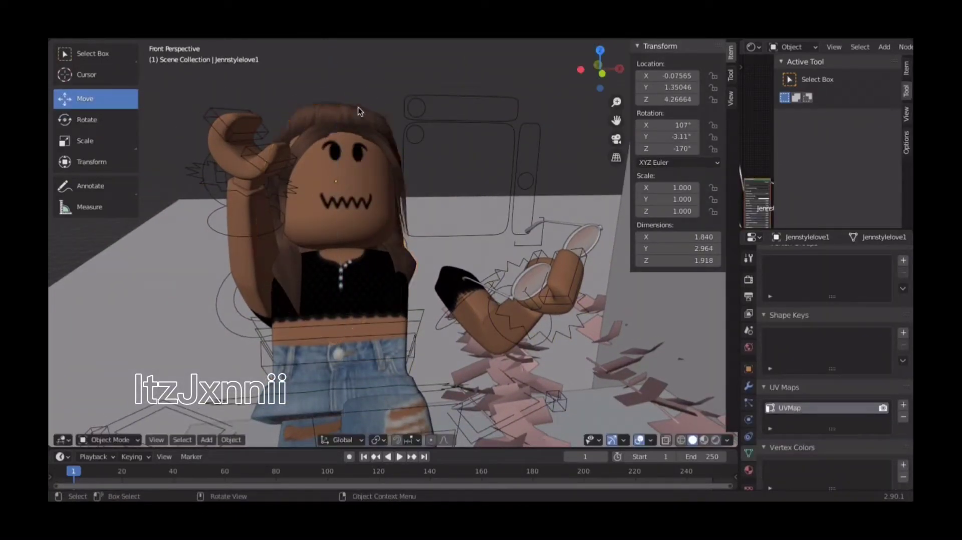
click(357, 108)
drag(334, 130, 334, 125)
click(339, 73)
Select the detached arm together with the glasses and move them toward the torso, the glasses to about X 1.56, Y -0.22
click(464, 302)
click(488, 323)
click(450, 295)
click(434, 346)
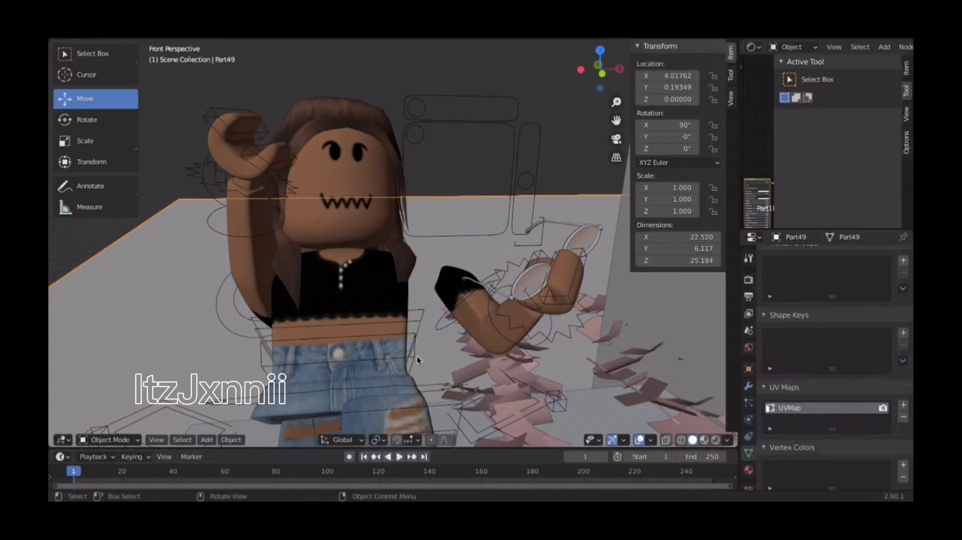
shift+click(521, 311)
shift+click(581, 250)
click(127, 440)
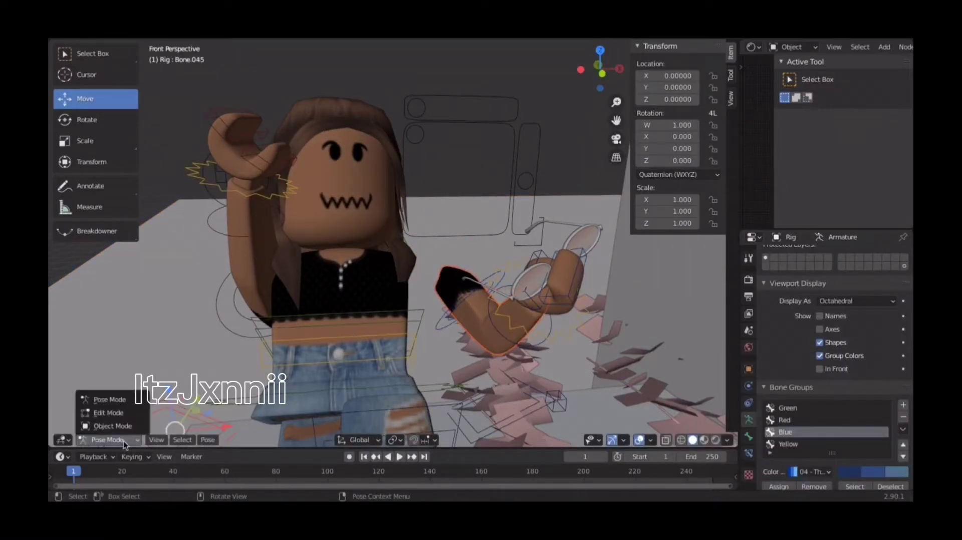
click(118, 426)
click(432, 321)
click(564, 260)
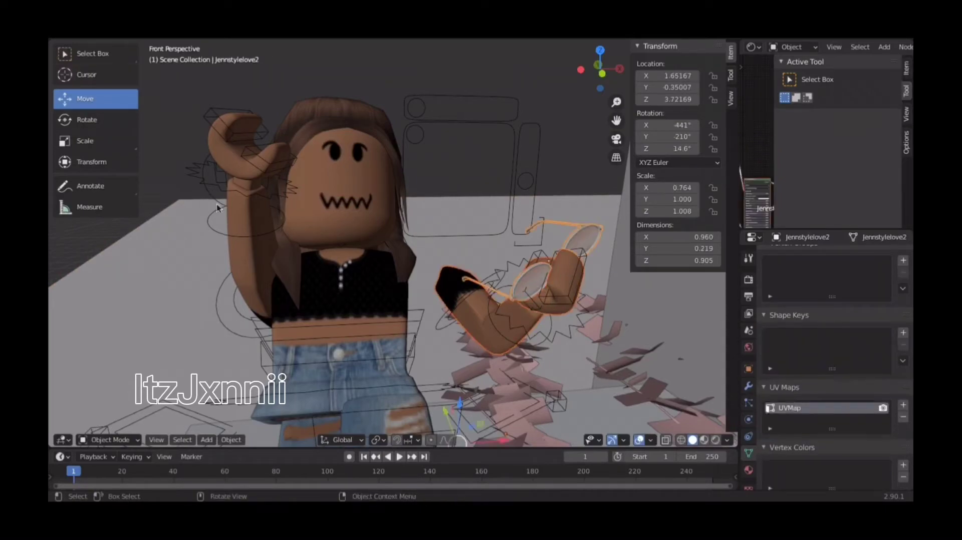
drag(446, 411, 440, 397)
drag(486, 426, 465, 371)
Try to move the selected arm and glasses again to refine their position beside the torso
click(464, 367)
click(494, 347)
shift+click(541, 285)
shift+click(555, 256)
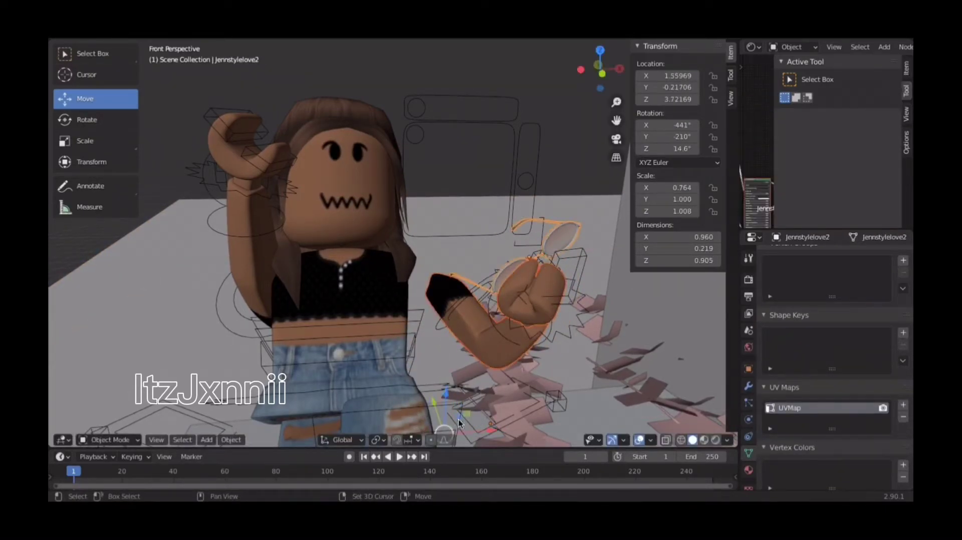
drag(457, 420, 455, 403)
click(453, 404)
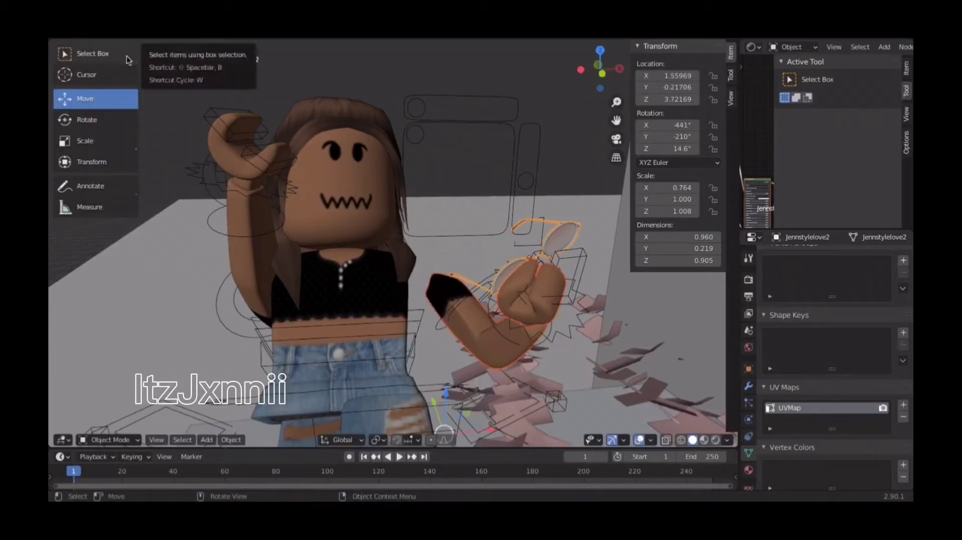
middle_drag(360, 296, 370, 320)
mouse_move(432, 292)
mouse_down()
mouse_move(392, 293)
mouse_move(435, 283)
mouse_up()
click(441, 284)
Undo the last moves of the arm and glasses, and save the blend file
click(93, 34)
click(100, 44)
click(93, 33)
click(100, 44)
click(93, 33)
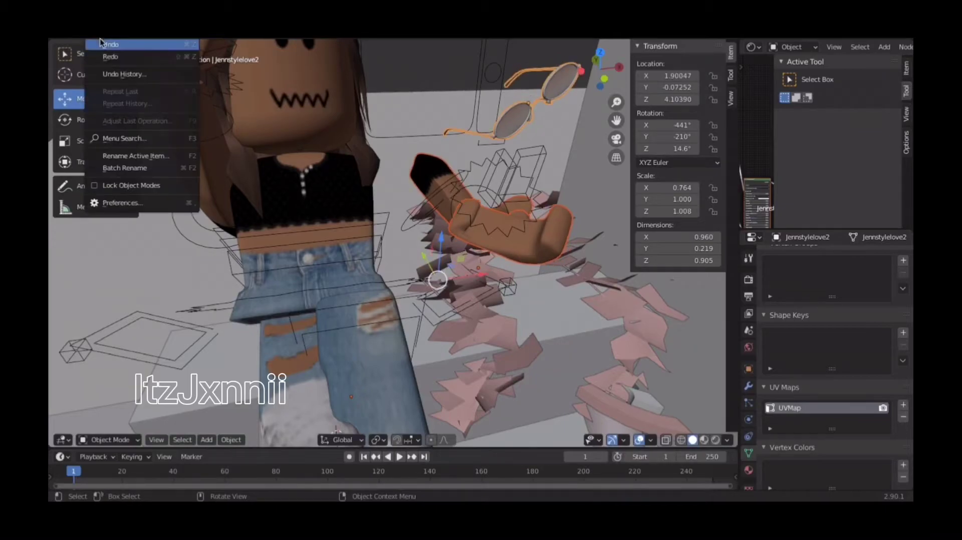
click(100, 44)
click(77, 33)
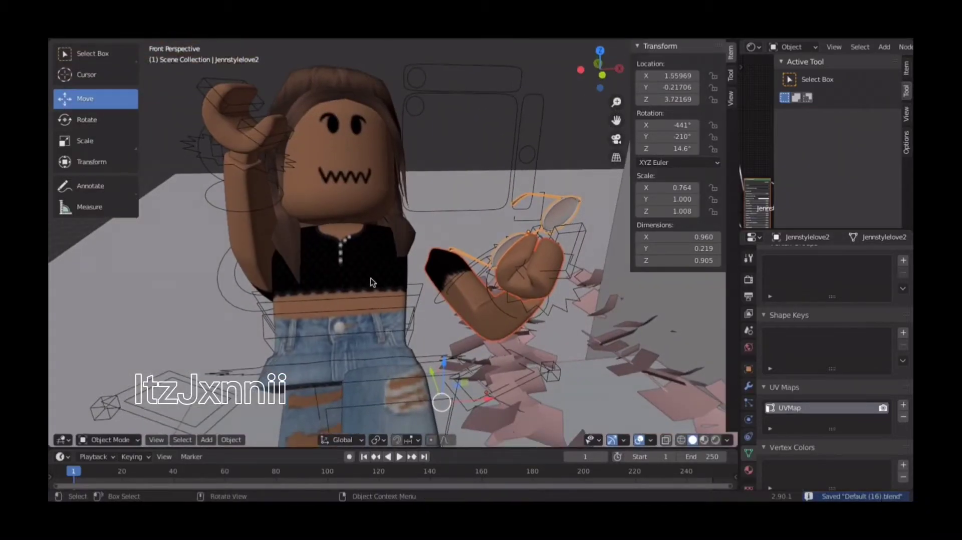
Move the torso sideways to meet the detached arm, and shift the head along X to about 0.14
click(343, 269)
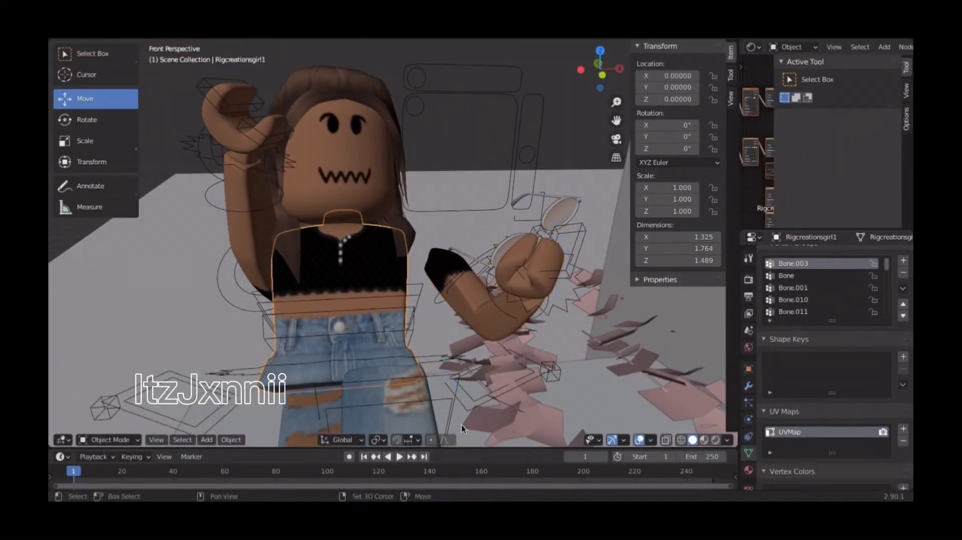
drag(407, 394, 430, 400)
click(342, 104)
click(341, 103)
drag(389, 64, 406, 66)
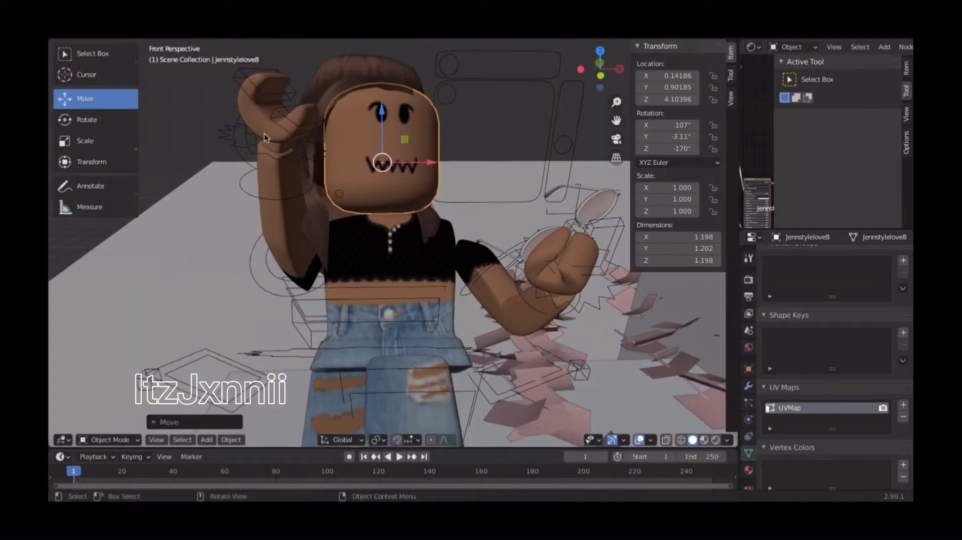
Rotate the head to face the held glasses, to about X 102°, Y -4.7°, Z -110°
click(85, 120)
drag(396, 171, 375, 160)
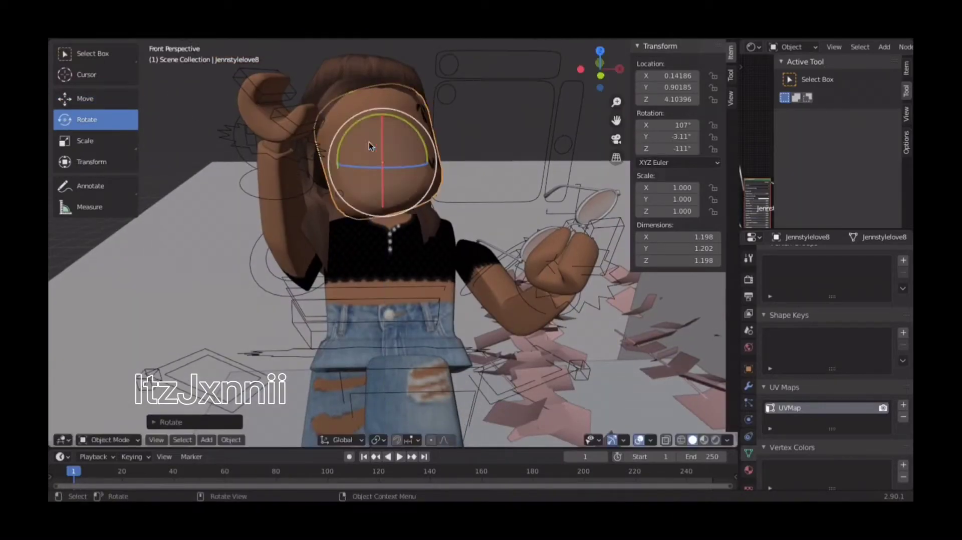
drag(418, 132, 423, 139)
Rotate the hair to match the turned head and move it back into place around the head
click(323, 83)
click(255, 111)
click(341, 78)
drag(351, 118, 404, 149)
click(86, 99)
middle_drag(431, 191, 381, 266)
drag(247, 239, 231, 236)
middle_drag(231, 236, 332, 231)
drag(298, 231, 291, 236)
In Pose Mode, rotate the arm bones to bring the raised hand closer to the hair
click(283, 239)
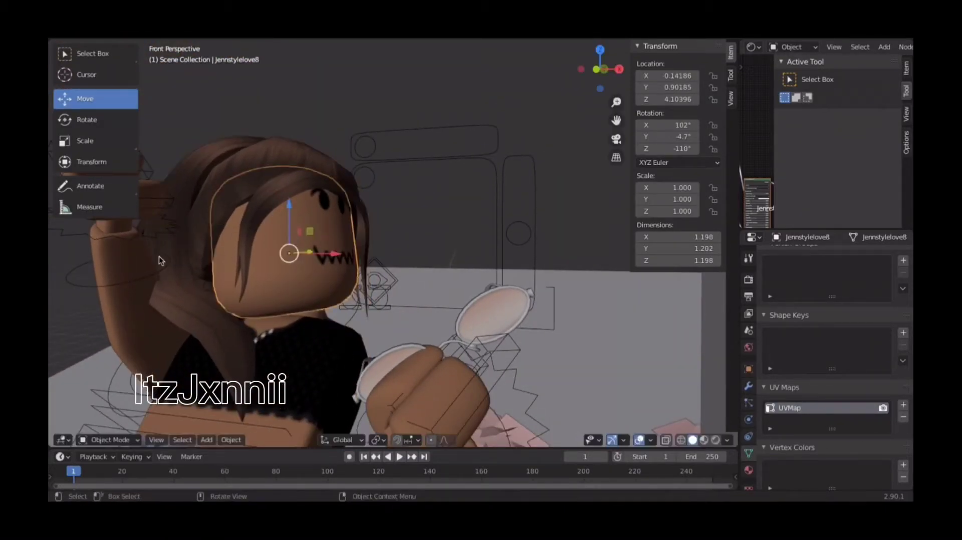
click(121, 241)
click(110, 440)
click(108, 400)
click(112, 122)
middle_drag(265, 255, 247, 260)
click(247, 260)
drag(235, 272, 271, 298)
mouse_move(240, 291)
mouse_down()
mouse_move(269, 289)
mouse_move(250, 296)
mouse_up()
middle_drag(466, 261, 437, 293)
click(433, 304)
mouse_move(440, 290)
mouse_down()
mouse_move(458, 291)
mouse_move(442, 290)
mouse_move(449, 275)
mouse_move(438, 275)
mouse_up()
Move the glasses back onto the lower hand, to about X 1.30, Y -0.34, Z 3.57
click(100, 99)
click(567, 209)
drag(584, 232, 519, 234)
drag(478, 190, 477, 217)
drag(520, 261, 533, 261)
drag(476, 246, 483, 256)
Rotate the glasses slightly and nudge their position so they fit the gripping hand
click(98, 120)
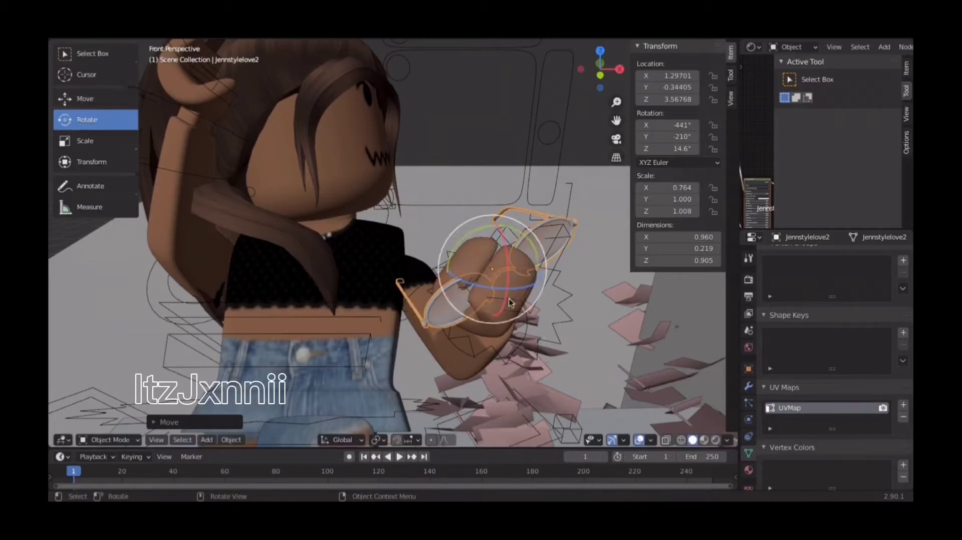
drag(504, 288, 514, 284)
click(98, 100)
drag(476, 255, 468, 247)
Deselect the glasses and save the blend file with the whole seated avatar in view
click(510, 170)
key(shift+grave)
key(s)
key(w)
click(396, 126)
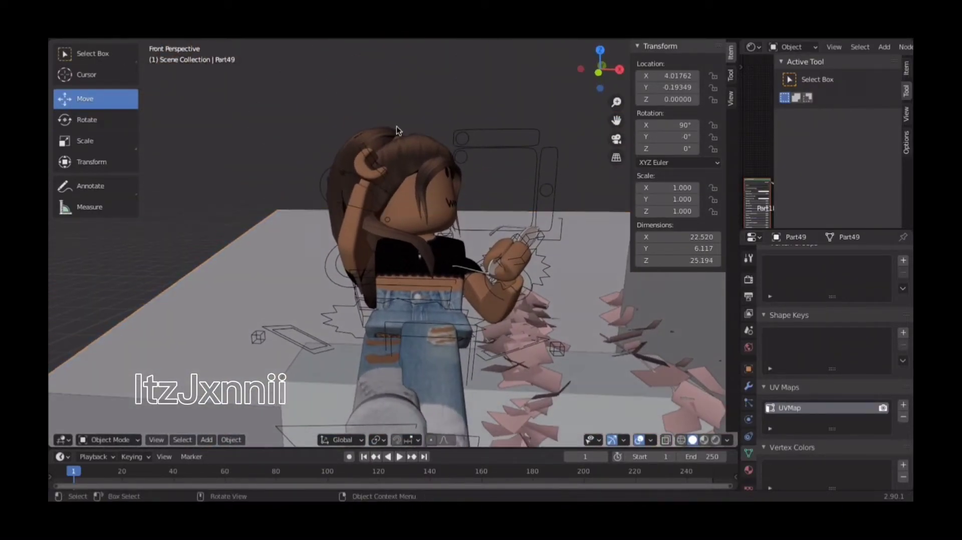
scroll(692, 473, right, 3)
click(73, 33)
click(86, 112)
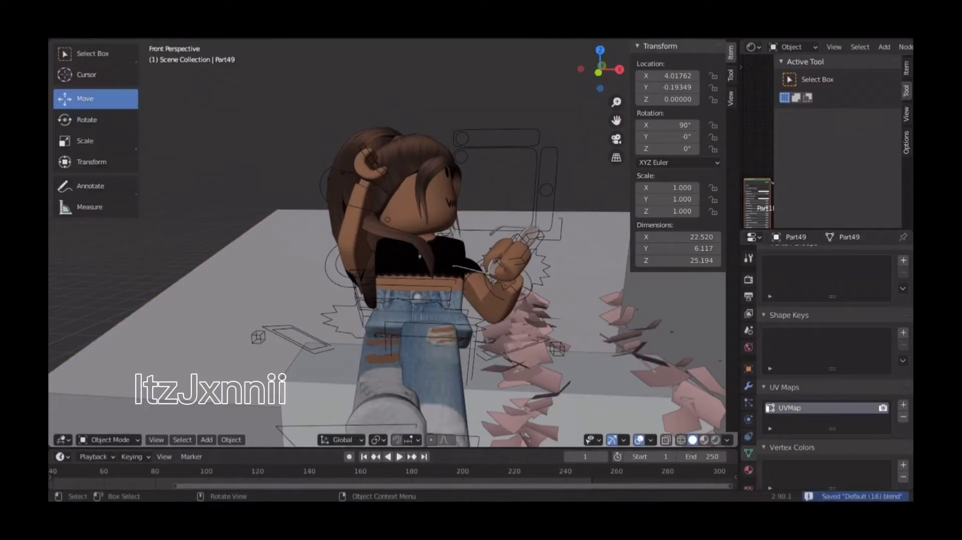
Set the world background colour to an Environment Texture using chinese_garden_4k.hdr and preview it in rendered shading
click(750, 280)
click(748, 297)
click(748, 313)
click(749, 347)
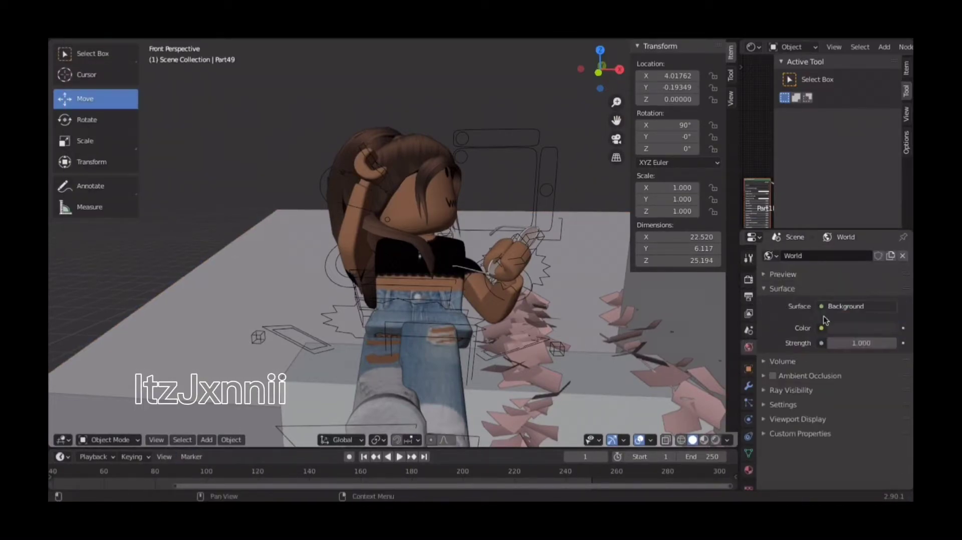
click(821, 328)
click(587, 195)
click(871, 342)
click(361, 213)
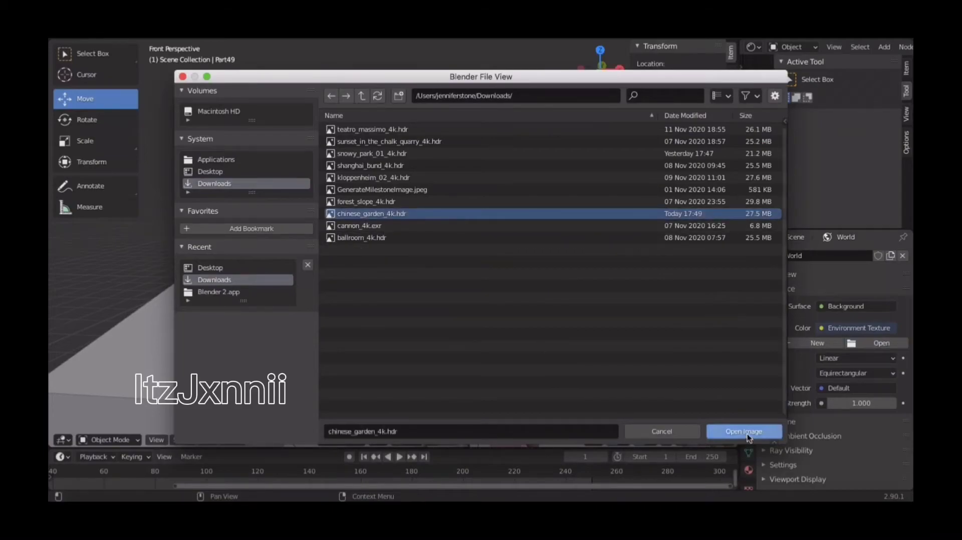
click(722, 432)
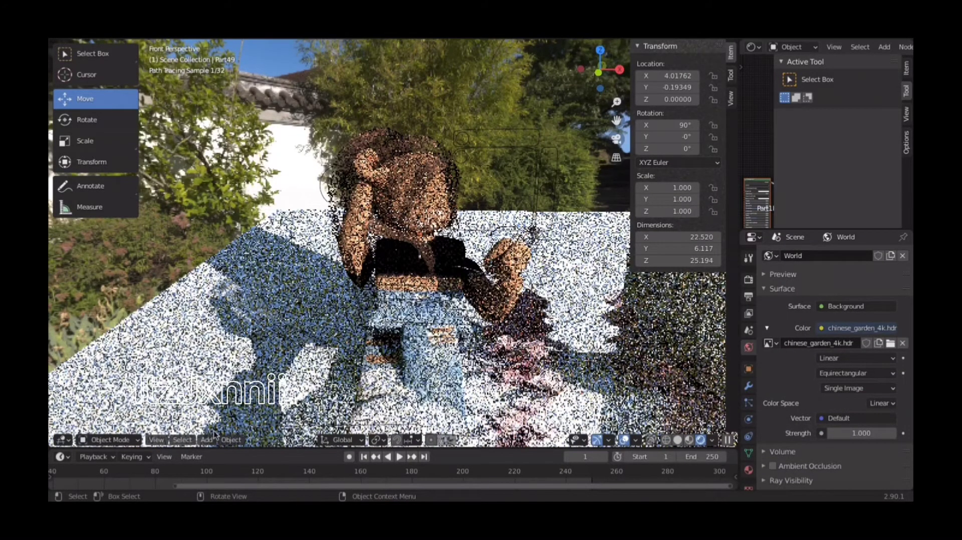
key(z)
Add a plane at the scene origin and scale it to about X 126.7, Y 480.0 as a large ground
click(206, 440)
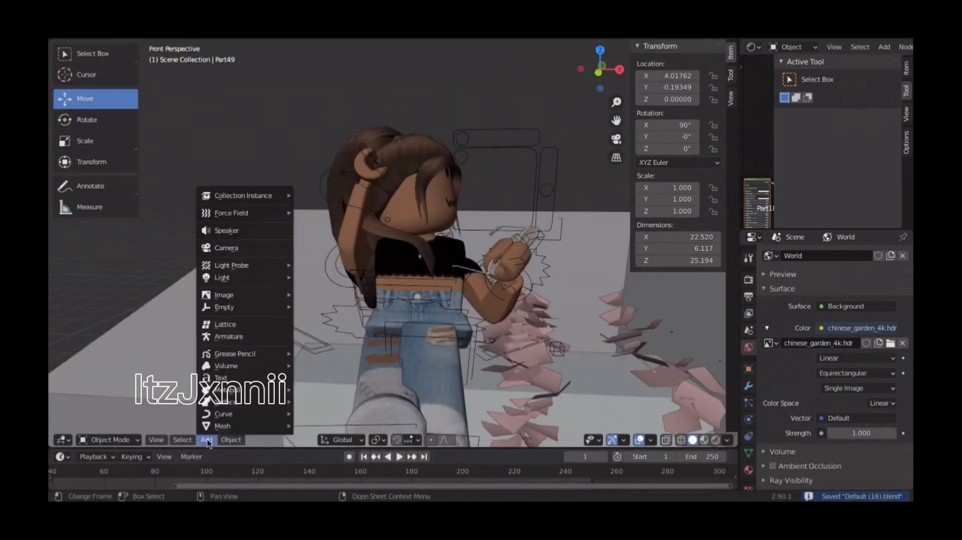
click(207, 439)
mouse_move(219, 424)
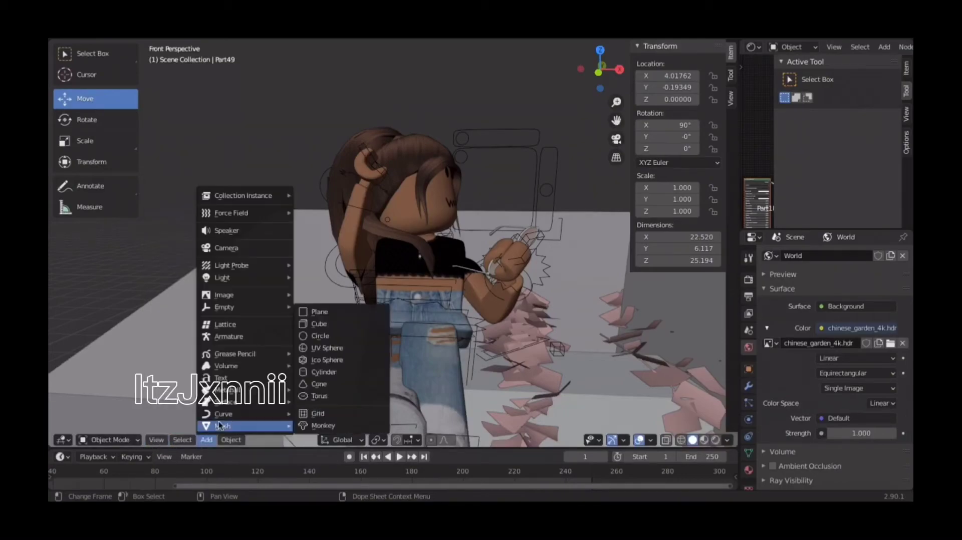
click(328, 311)
middle_drag(332, 306, 328, 331)
shift+middle_drag(328, 331, 261, 235)
click(100, 147)
drag(350, 330, 352, 180)
drag(400, 363, 707, 347)
drag(354, 326, 354, 246)
drag(351, 335, 279, 274)
drag(398, 362, 677, 221)
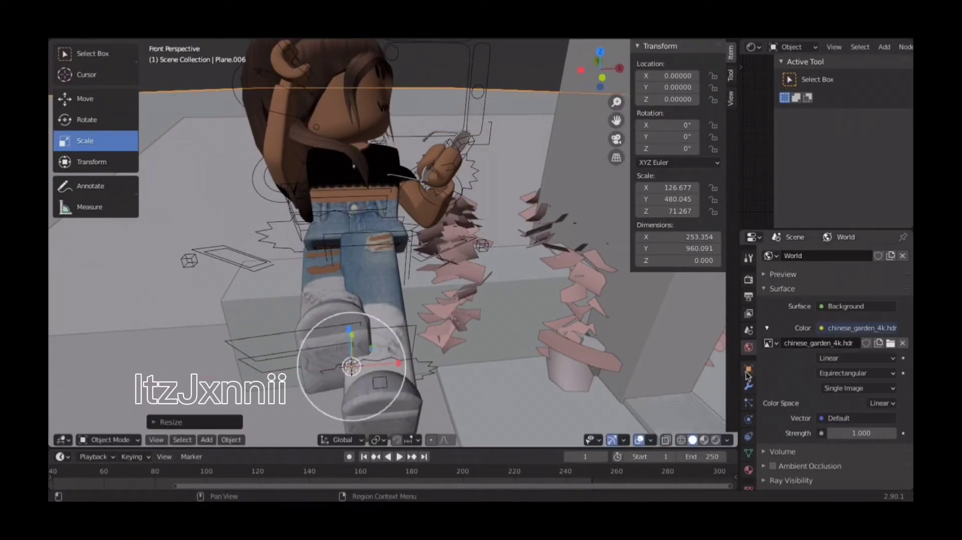
Give the ground plane a new material with blue base colour (H 0.646, S 0.704, V 0.906) and preview it rendered
click(749, 470)
click(805, 295)
click(834, 400)
click(866, 249)
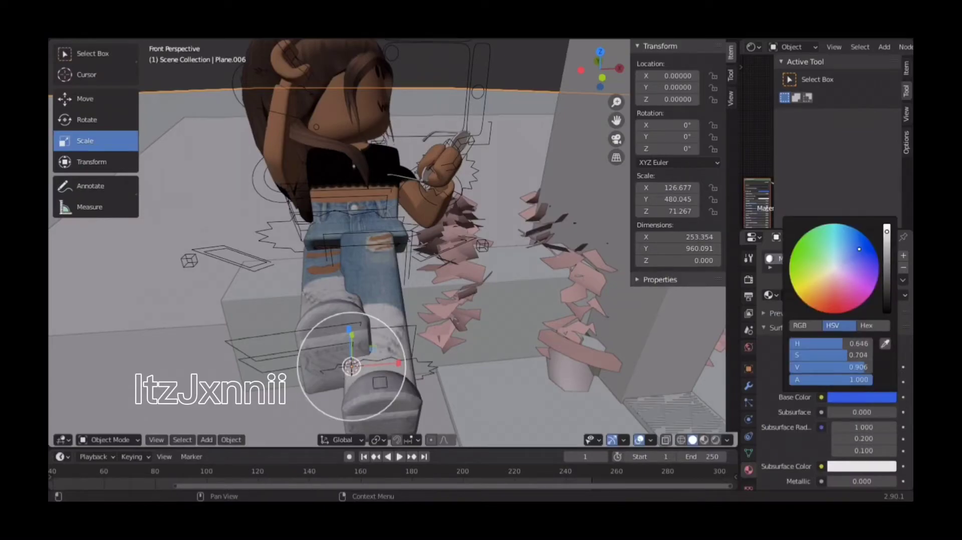
click(716, 440)
click(678, 440)
Add a camera and frame the seated avatar through it, at about X 1.14, Y -11.67, Z 4.45
middle_drag(501, 326, 483, 286)
click(206, 439)
click(220, 246)
key(KP_0)
key(shift+grave)
key(w)
key(s)
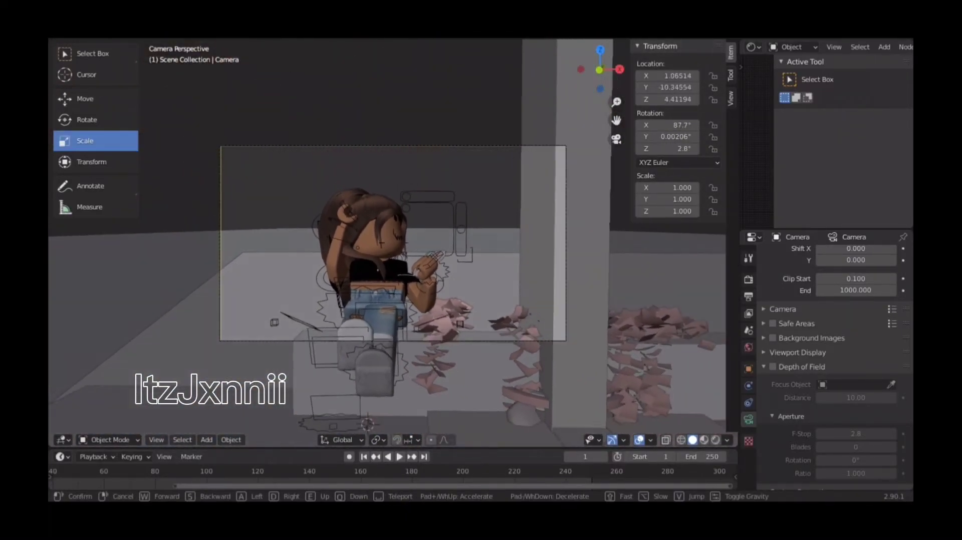
click(393, 244)
Preview the camera view in rendered shading, render the still image, and inspect the avatar in the render
click(716, 440)
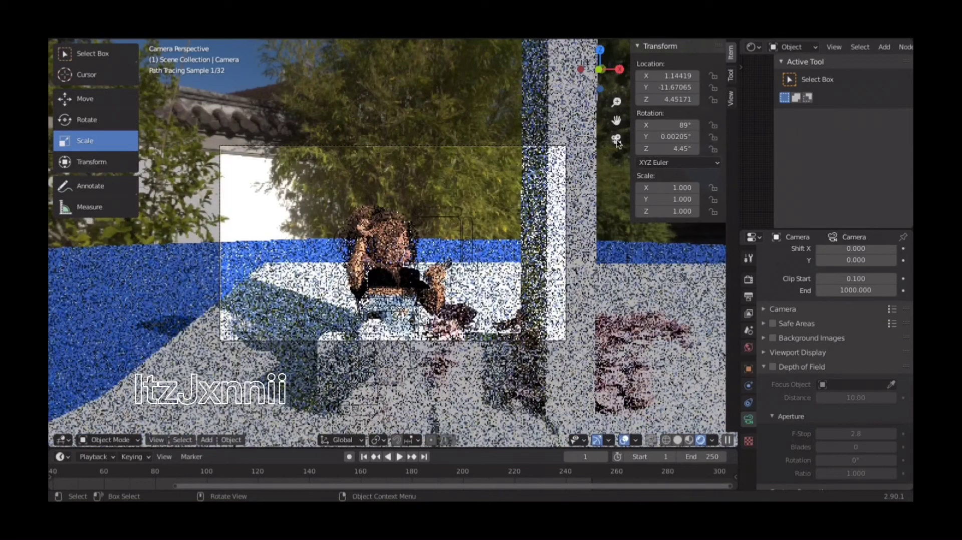
click(116, 33)
click(125, 47)
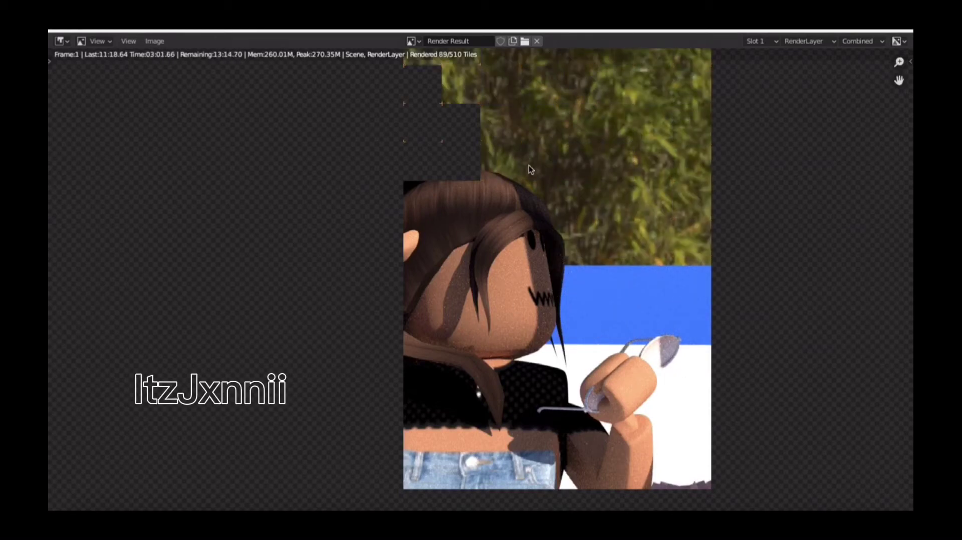
scroll(718, 205, down, 1)
scroll(623, 355, down, 1)
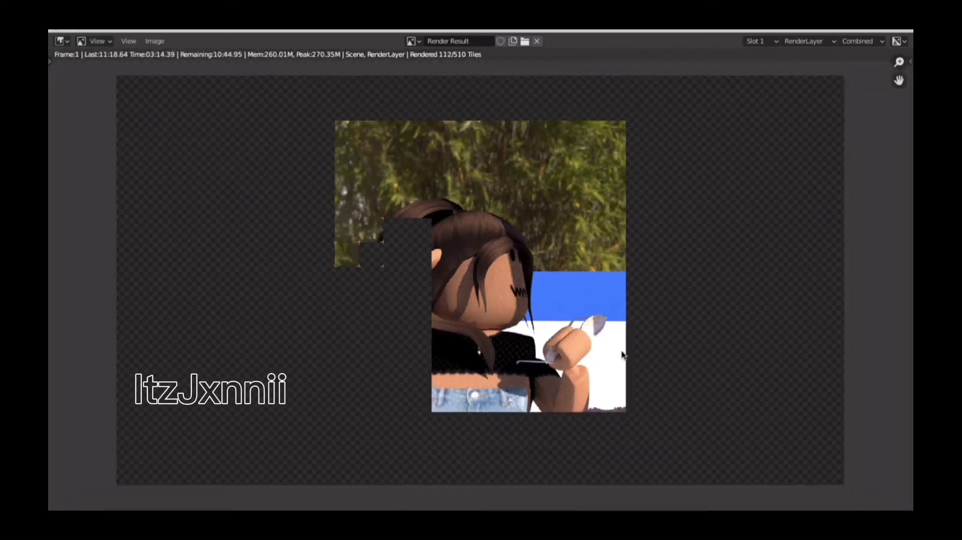
scroll(412, 287, up, 1)
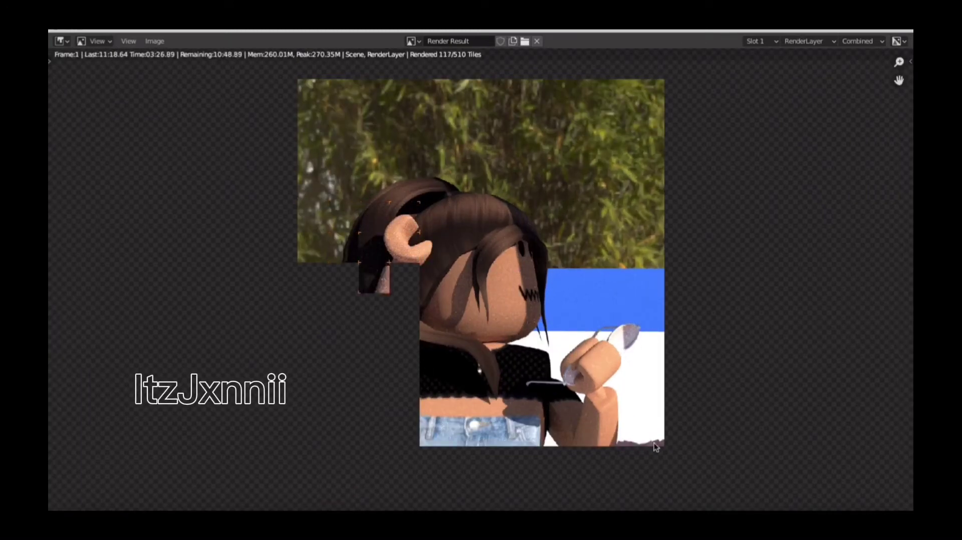